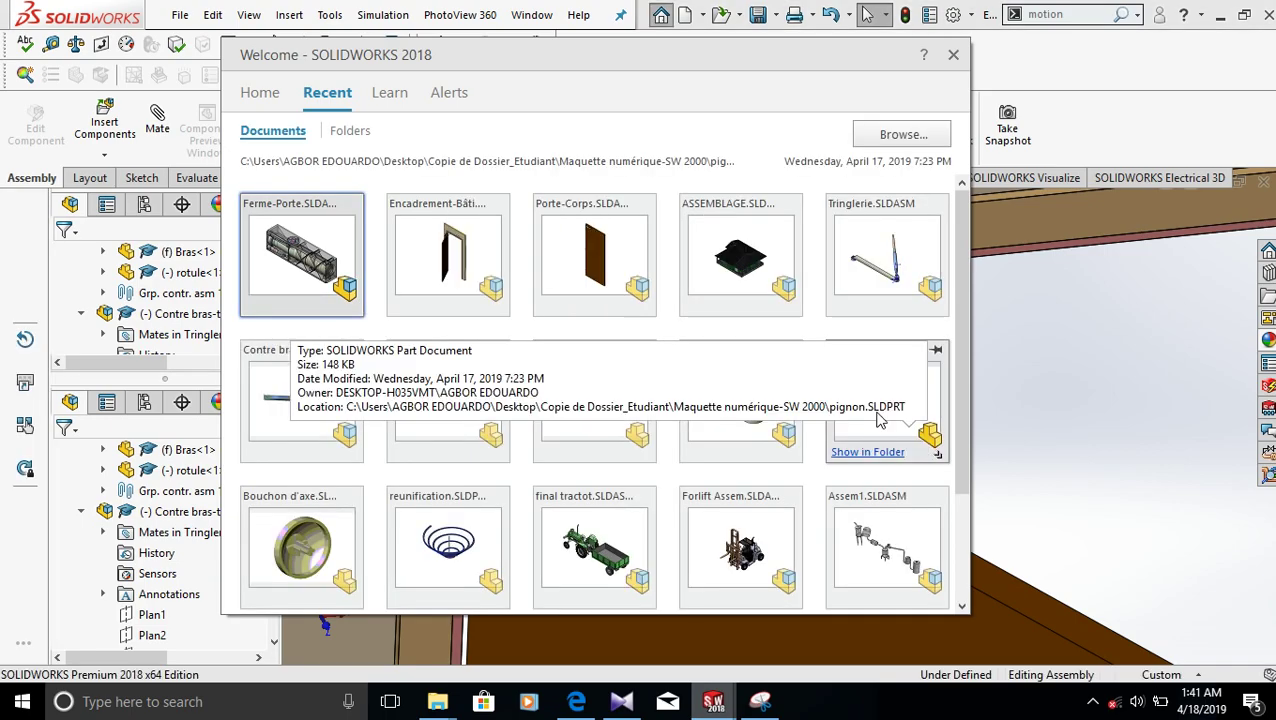
Step: Close the Welcome dialog to reveal the Ferme-Porte assembly, then bring the door controls PDF forward
{"action": "left_click", "coordinate": [953, 56]}
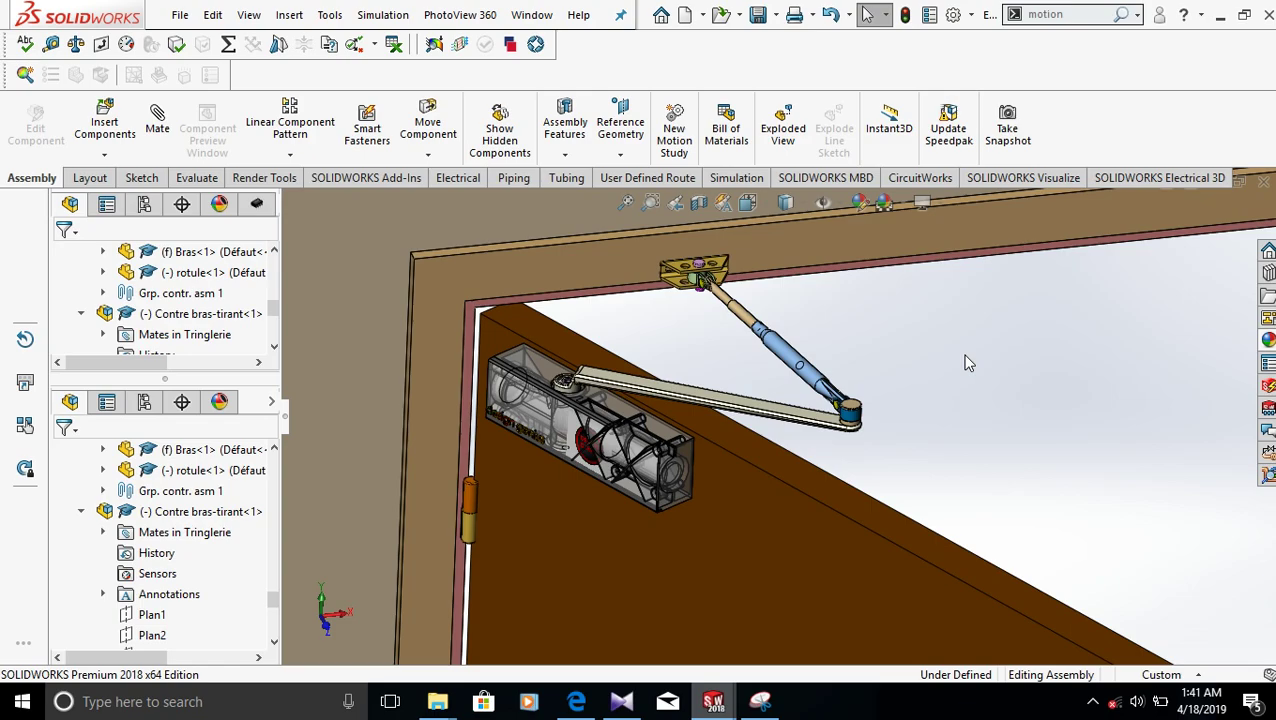
{"action": "left_click", "coordinate": [576, 701]}
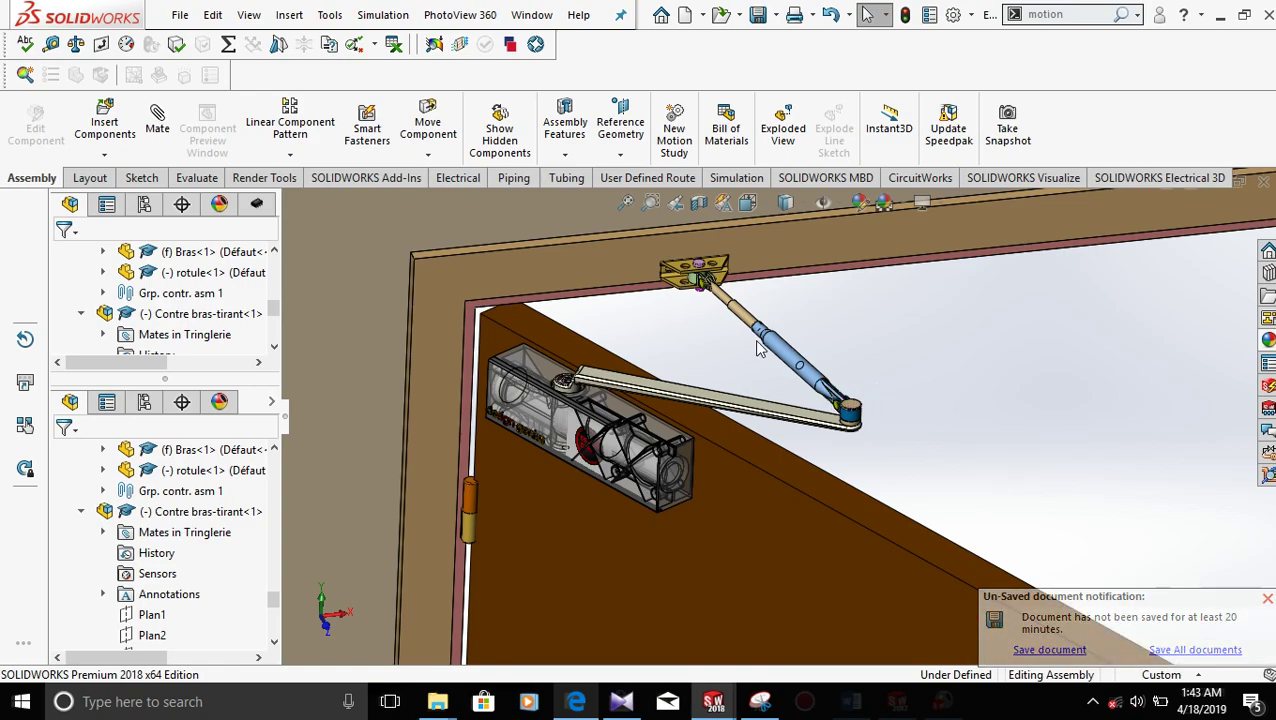
Step: Zoom in and swing the lower arm Bras<1> to move the closer linkage
{"action": "scroll", "coordinate": [812, 360], "scroll_direction": "down", "scroll_amount": 2}
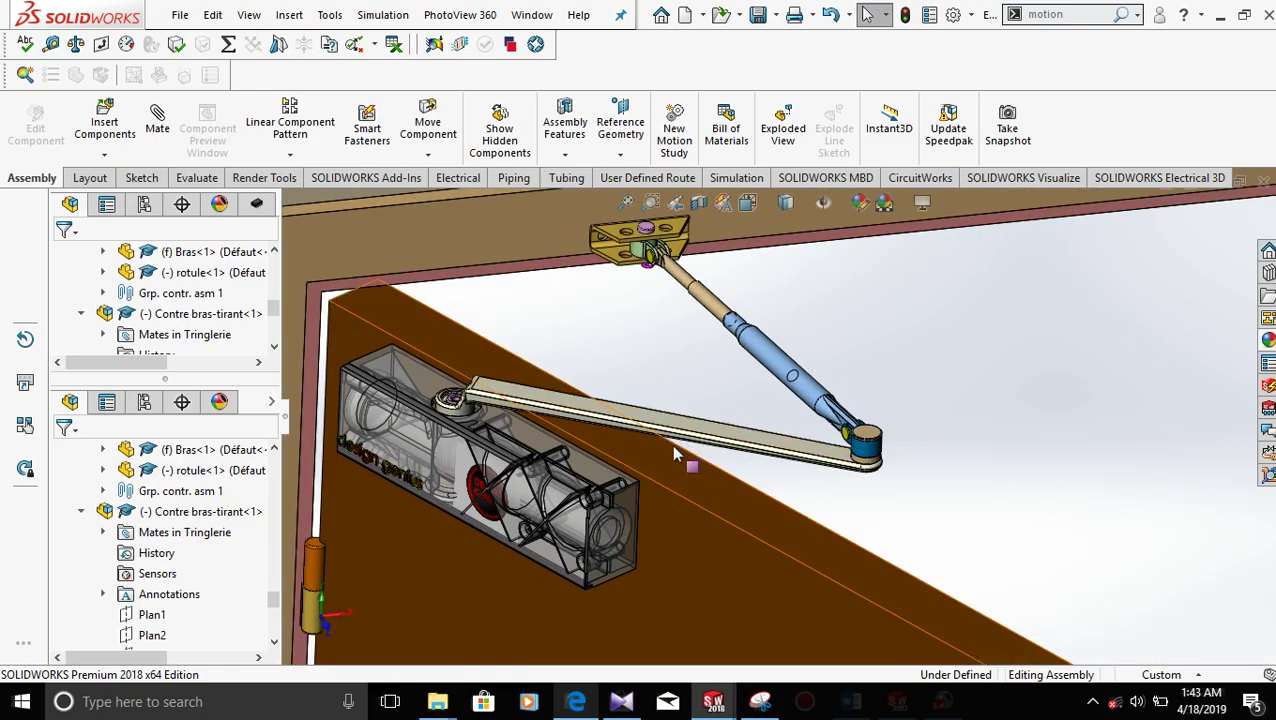
{"action": "scroll", "coordinate": [705, 427], "scroll_direction": "up", "scroll_amount": 2}
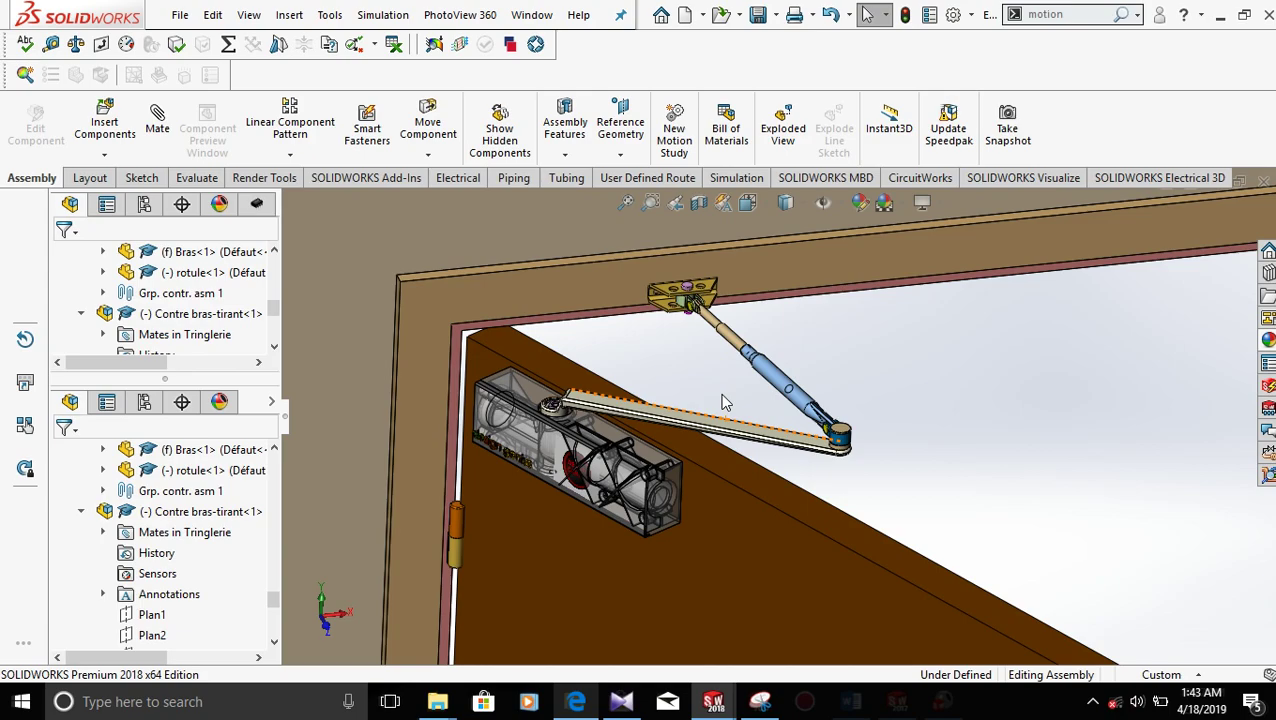
{"action": "scroll", "coordinate": [783, 403], "scroll_direction": "down", "scroll_amount": 3}
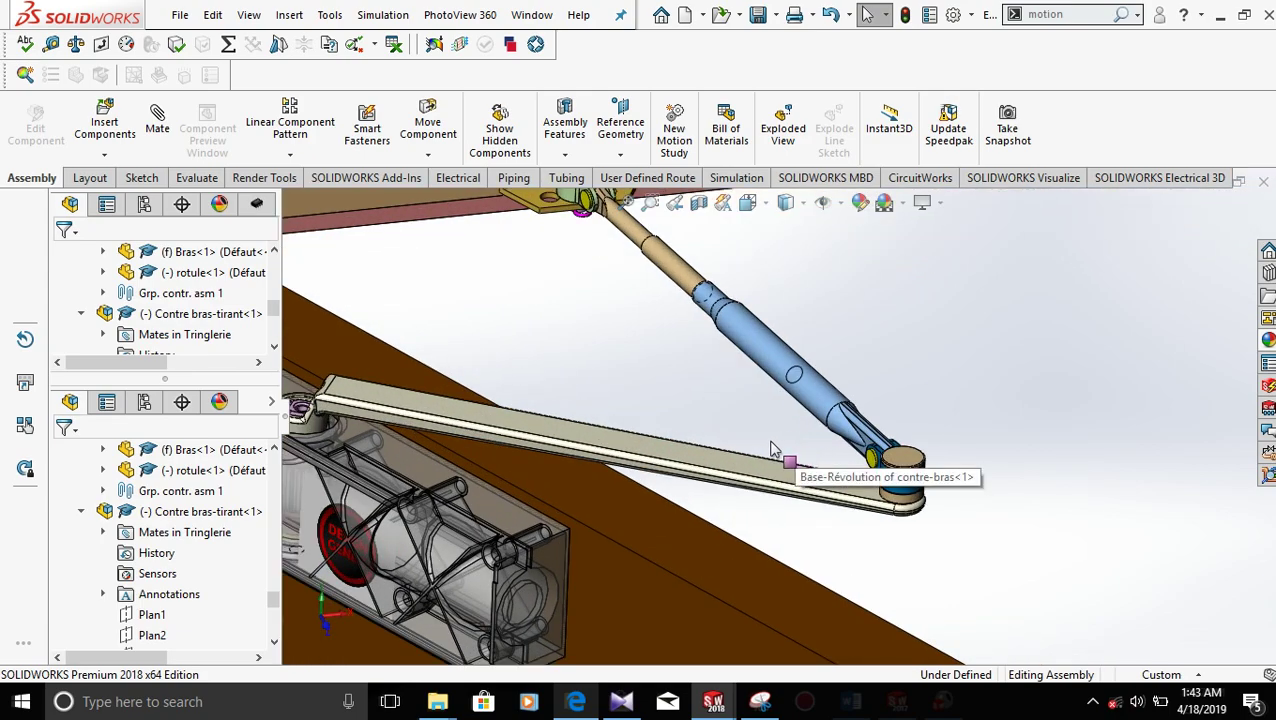
{"action": "scroll", "coordinate": [680, 325], "scroll_direction": "up", "scroll_amount": 2}
{"action": "scroll", "coordinate": [705, 360], "scroll_direction": "down", "scroll_amount": 3}
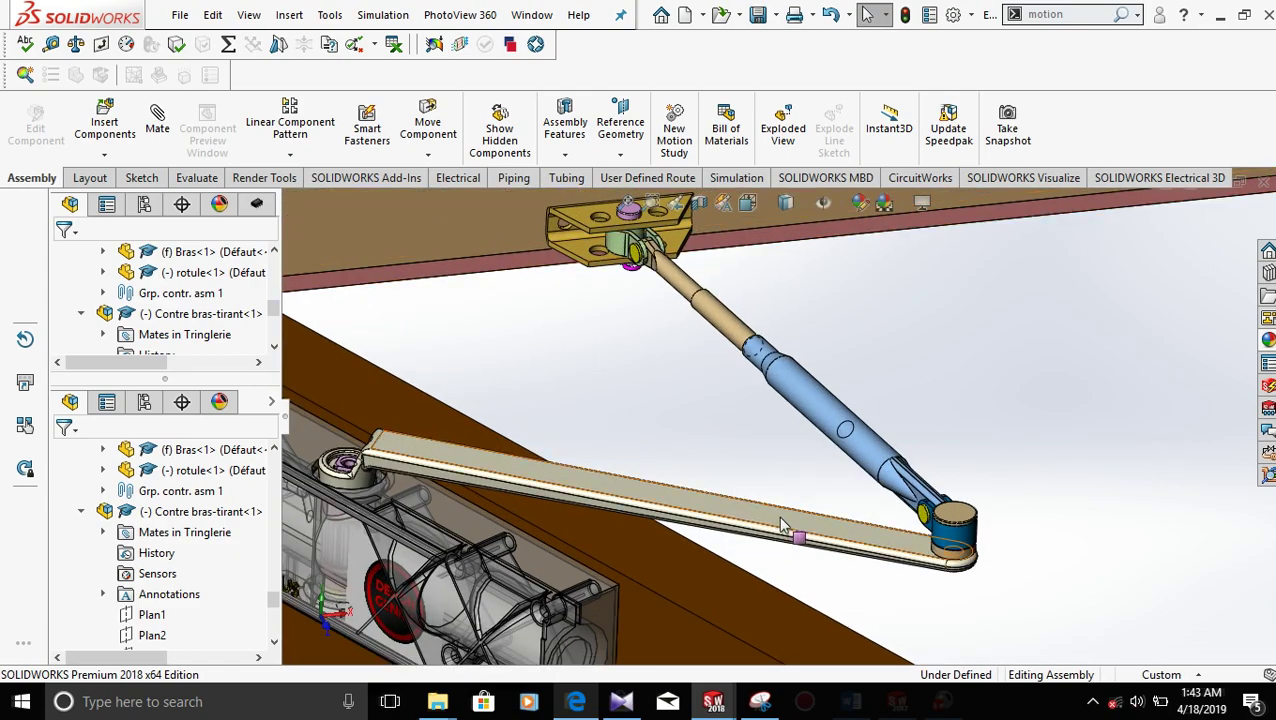
{"action": "mouse_move", "coordinate": [783, 524]}
{"action": "left_mouse_down"}
{"action": "mouse_move", "coordinate": [784, 449]}
{"action": "mouse_move", "coordinate": [800, 512]}
{"action": "left_mouse_up"}
{"action": "left_click", "coordinate": [698, 450]}
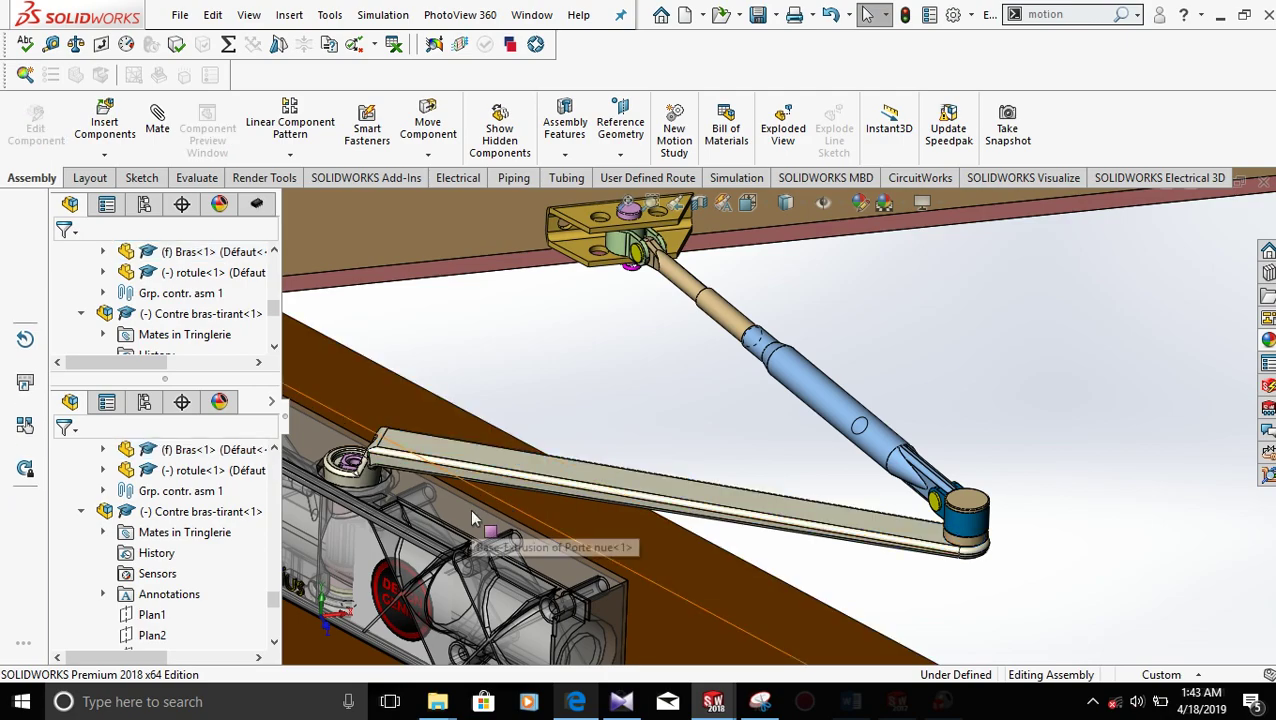
Step: Rotate the view around the door closer and zoom out to the whole door frame
{"action": "middle_click_drag", "start_coordinate": [470, 508], "coordinate": [352, 483]}
{"action": "key", "text": "z"}
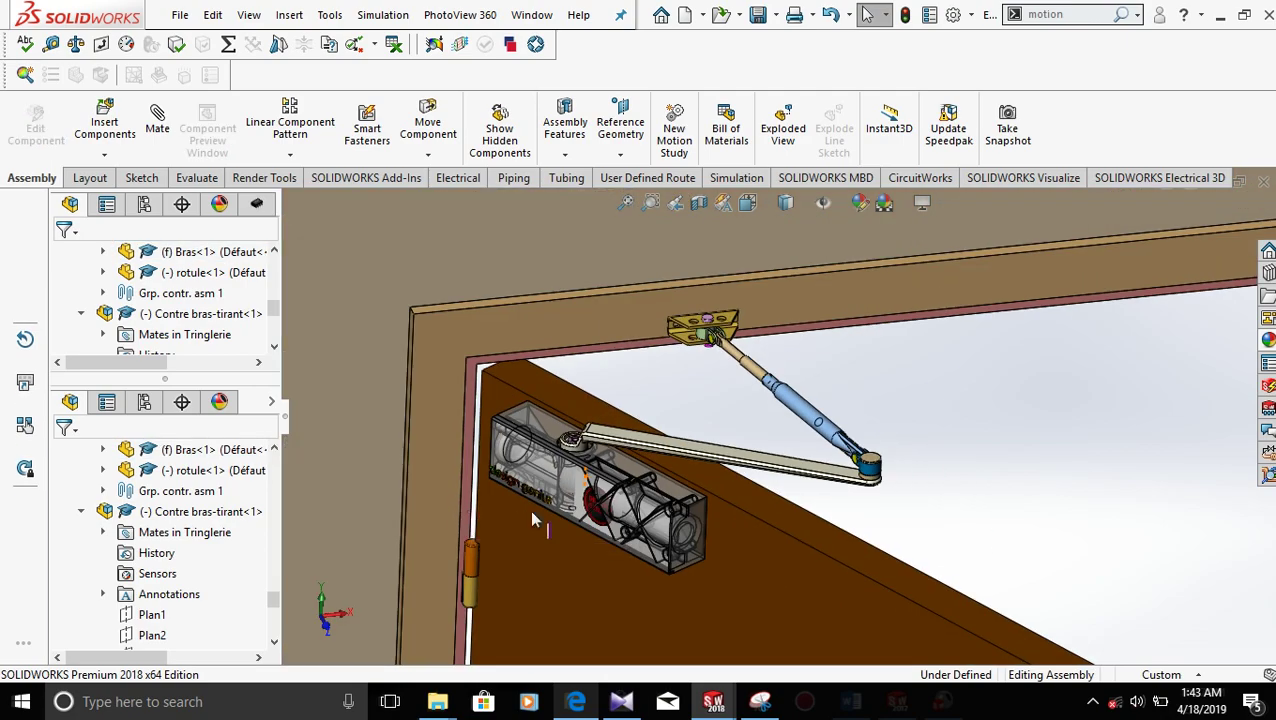
{"action": "scroll", "coordinate": [575, 455], "scroll_direction": "down", "scroll_amount": 2}
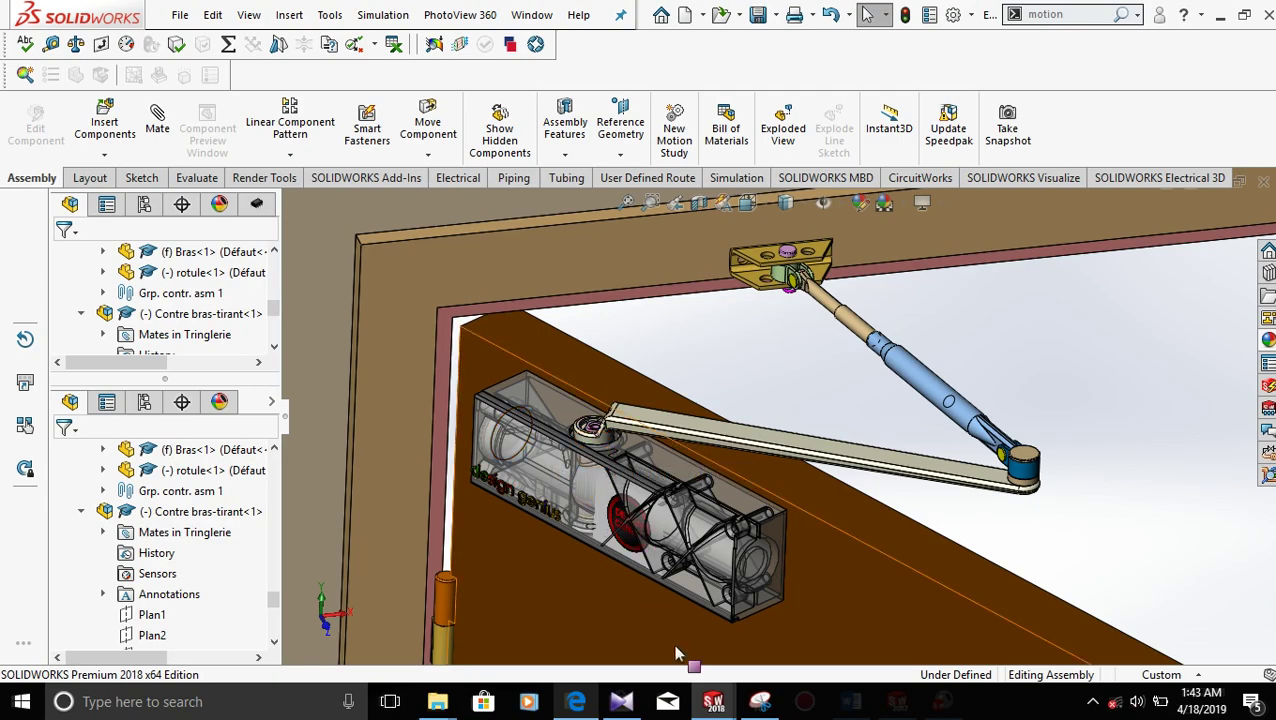
Step: Switch to the ASSEMBLAGE house assembly and rebuild it
{"action": "mouse_move", "coordinate": [717, 706]}
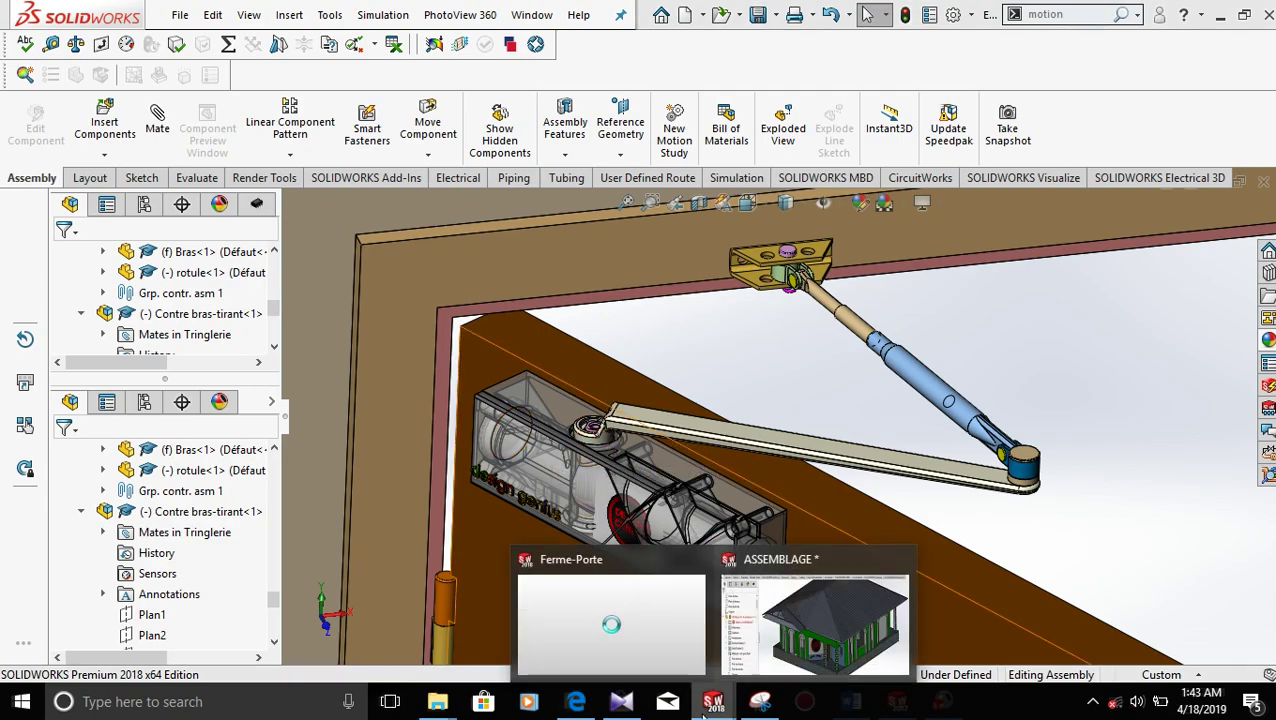
{"action": "left_click", "coordinate": [811, 629]}
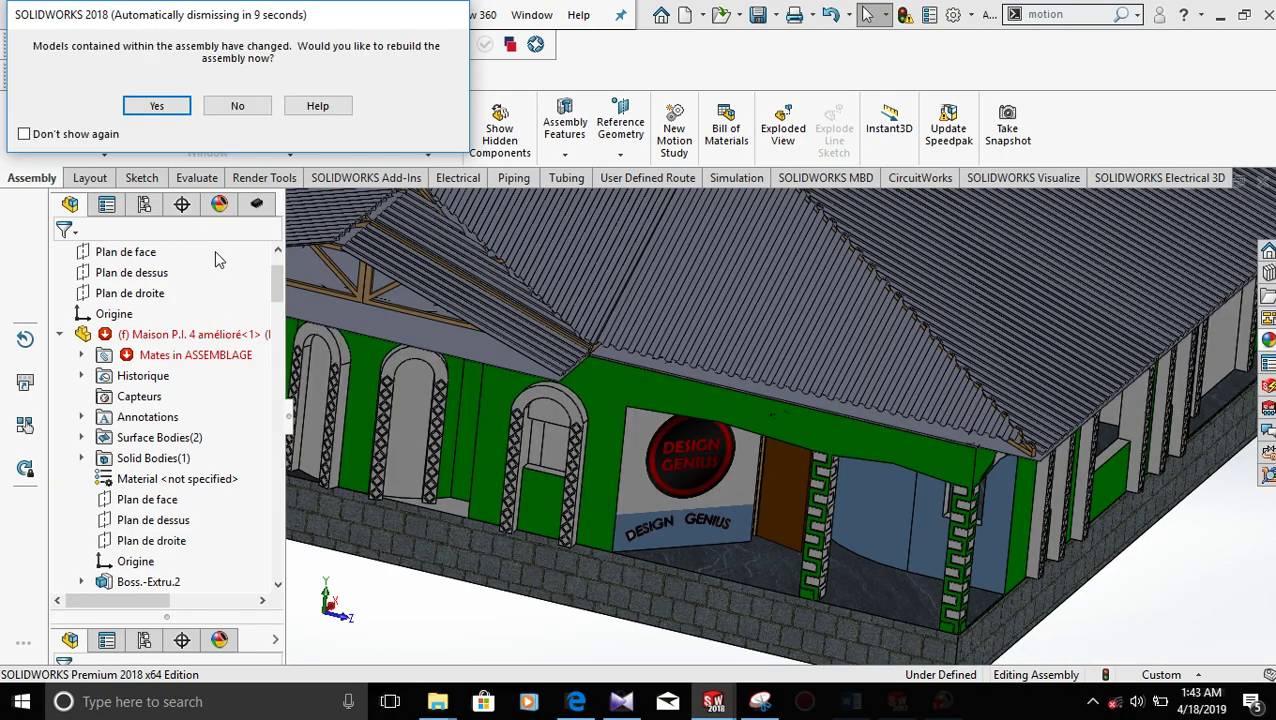
{"action": "left_click", "coordinate": [158, 106]}
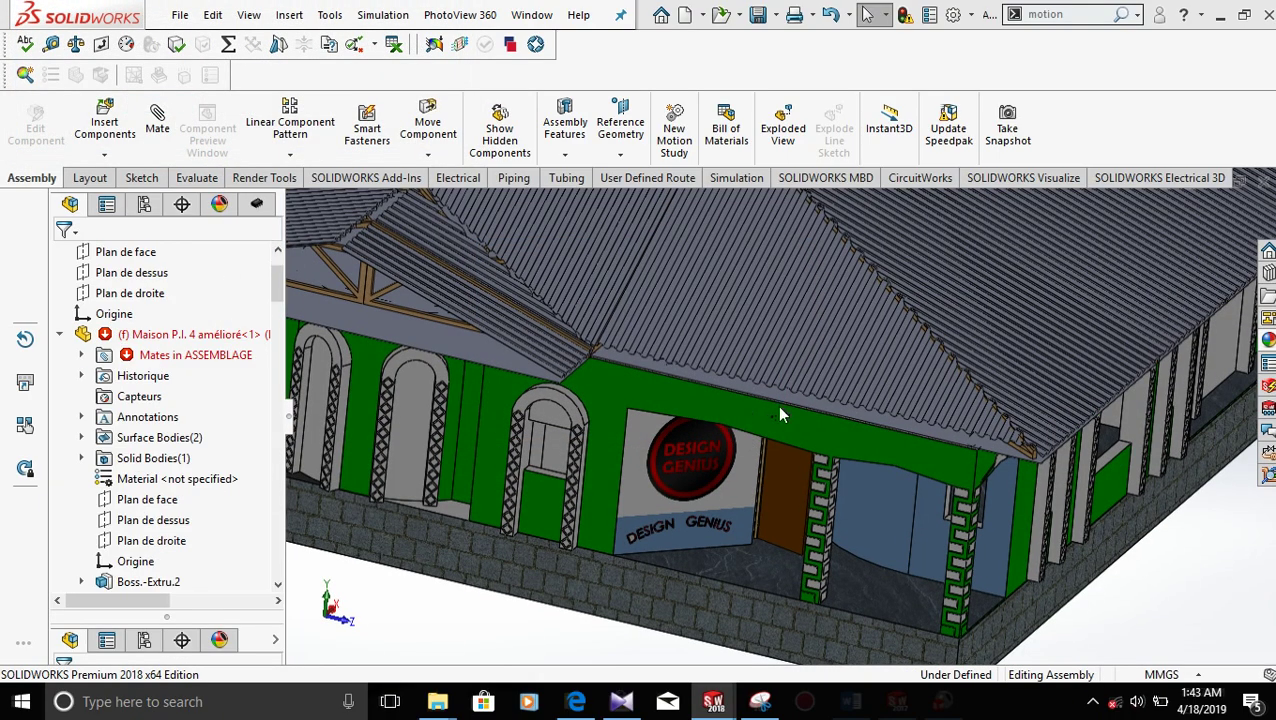
Step: Fit the house in view and cut it with a planar section view
{"action": "key", "text": "f"}
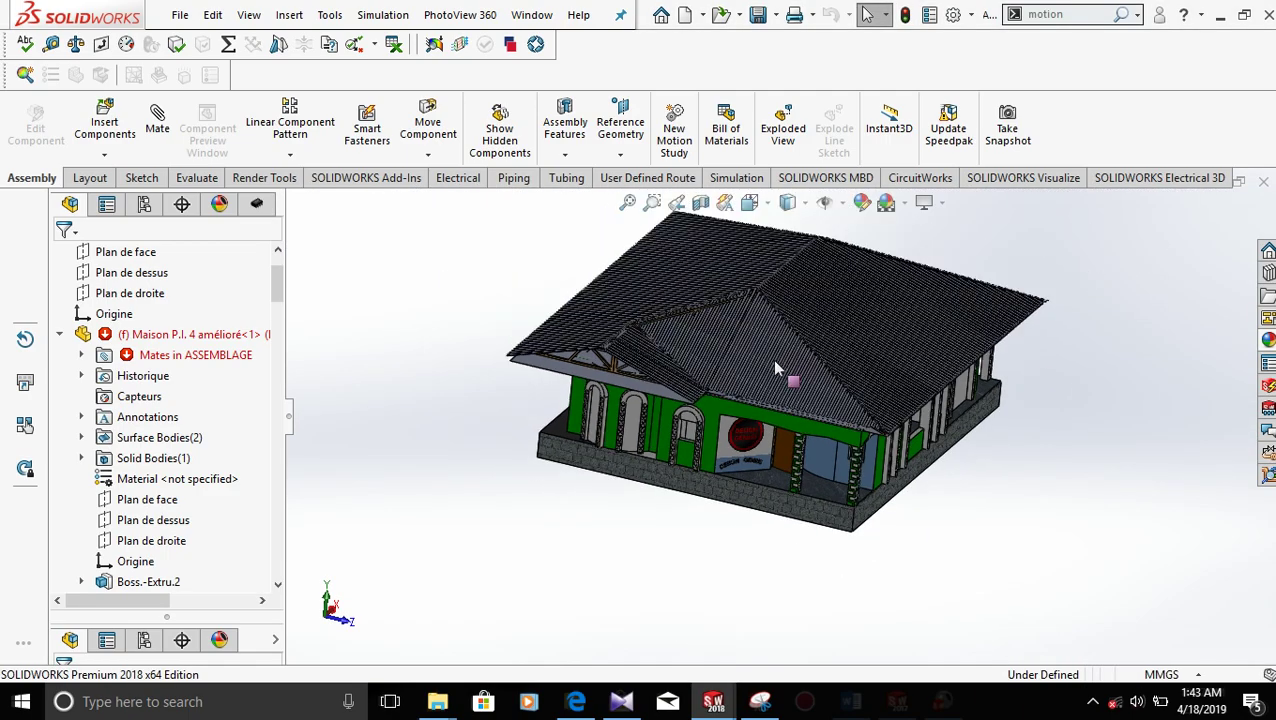
{"action": "scroll", "coordinate": [776, 370], "scroll_direction": "down", "scroll_amount": 4}
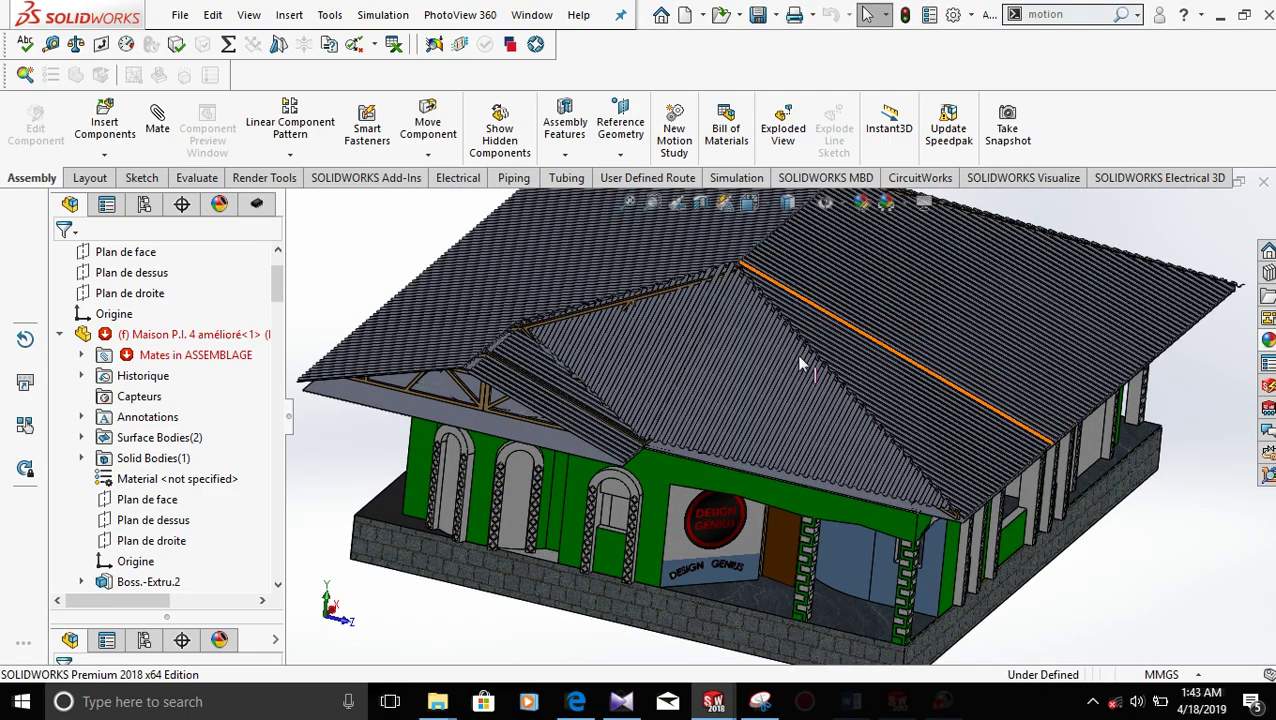
{"action": "scroll", "coordinate": [784, 515], "scroll_direction": "down", "scroll_amount": 2}
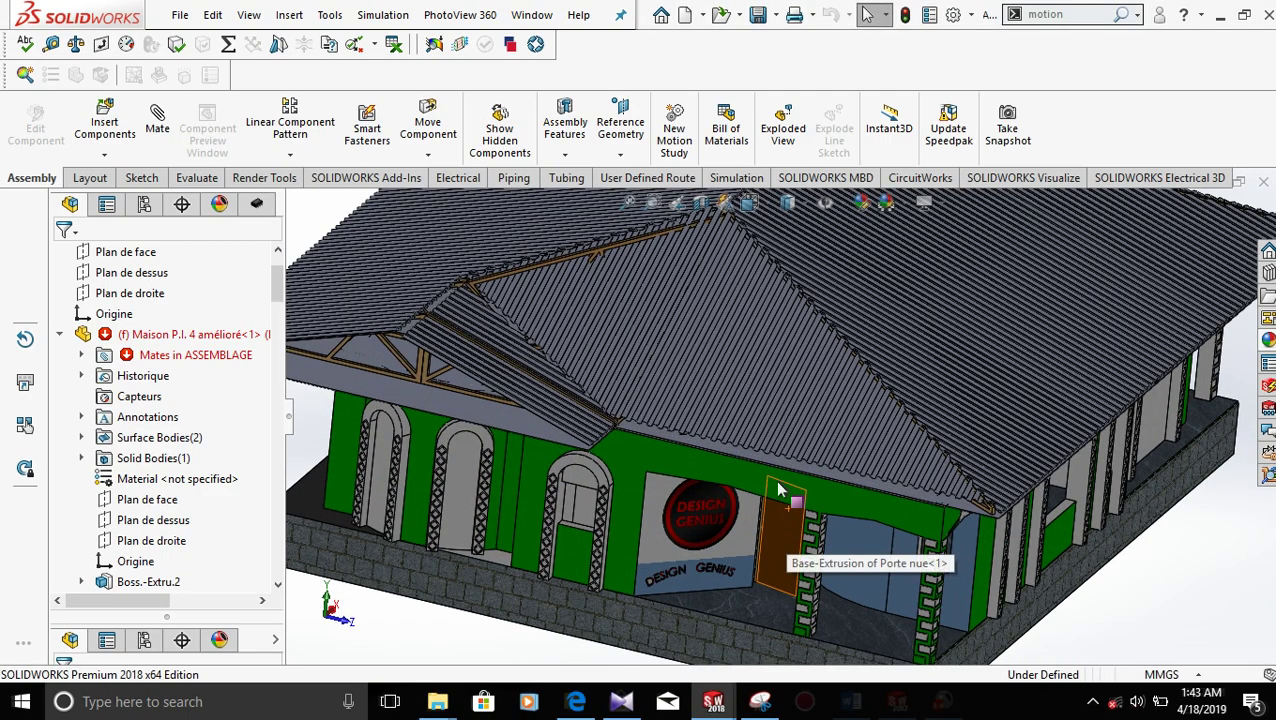
{"action": "left_click", "coordinate": [702, 201]}
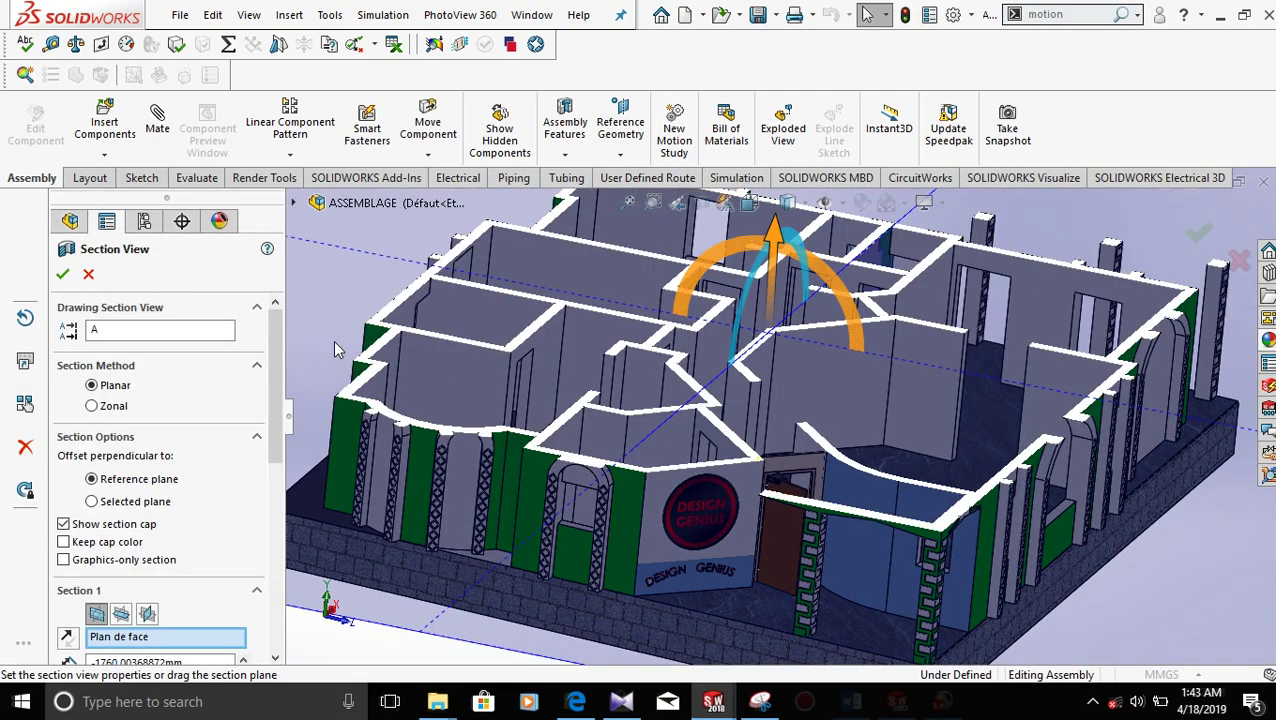
Step: Accept the house section and zoom in on the door closer above the interior door
{"action": "left_click", "coordinate": [66, 275]}
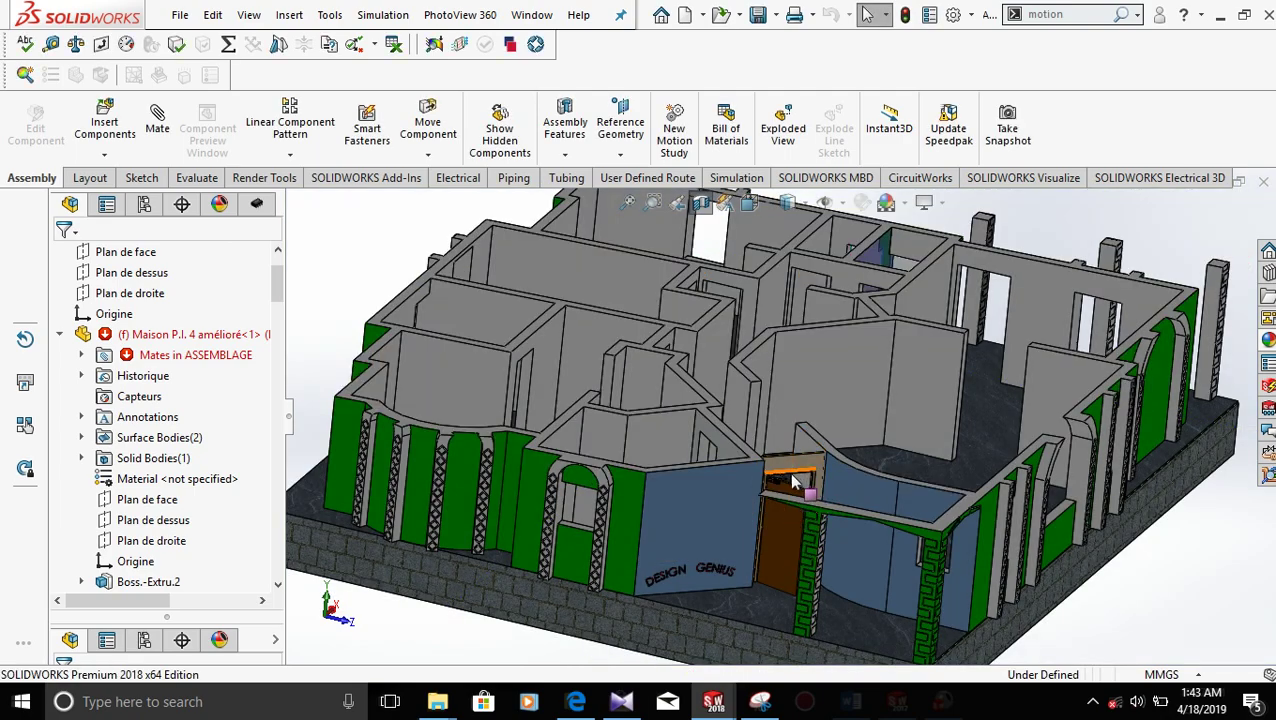
{"action": "scroll", "coordinate": [790, 480], "scroll_direction": "down", "scroll_amount": 8}
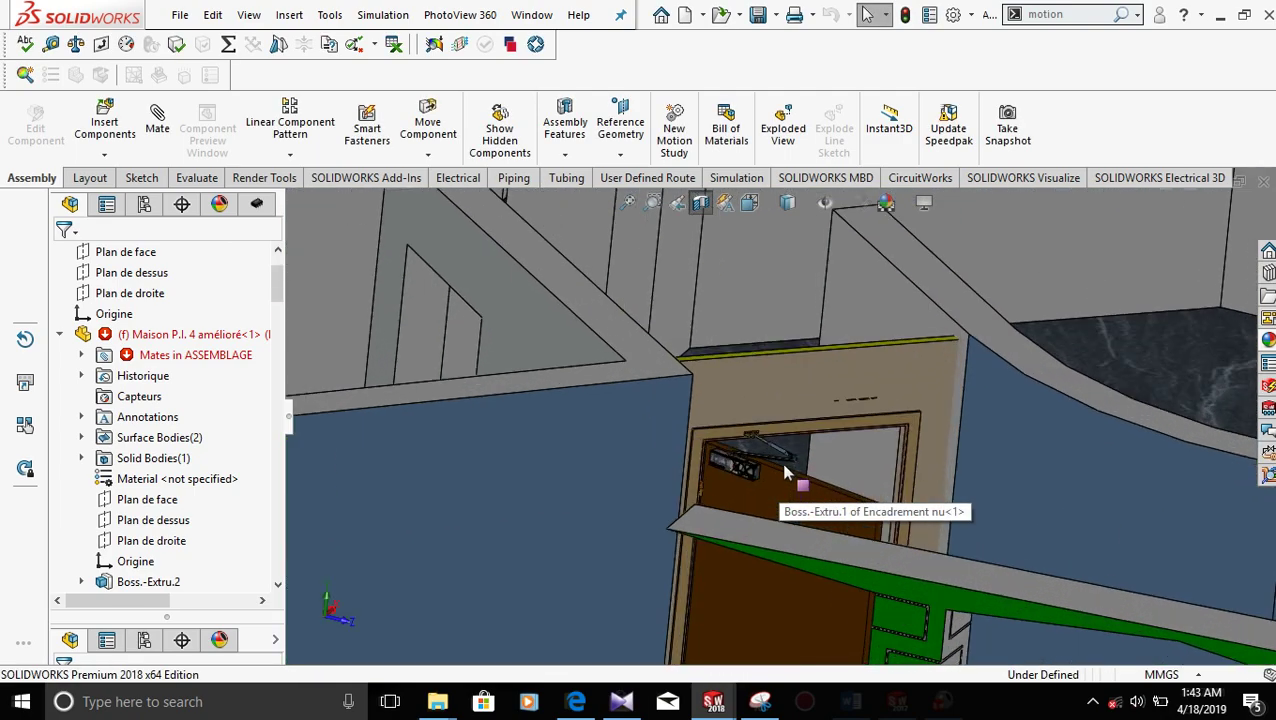
{"action": "scroll", "coordinate": [780, 455], "scroll_direction": "down", "scroll_amount": 3}
{"action": "scroll", "coordinate": [750, 446], "scroll_direction": "down", "scroll_amount": 4}
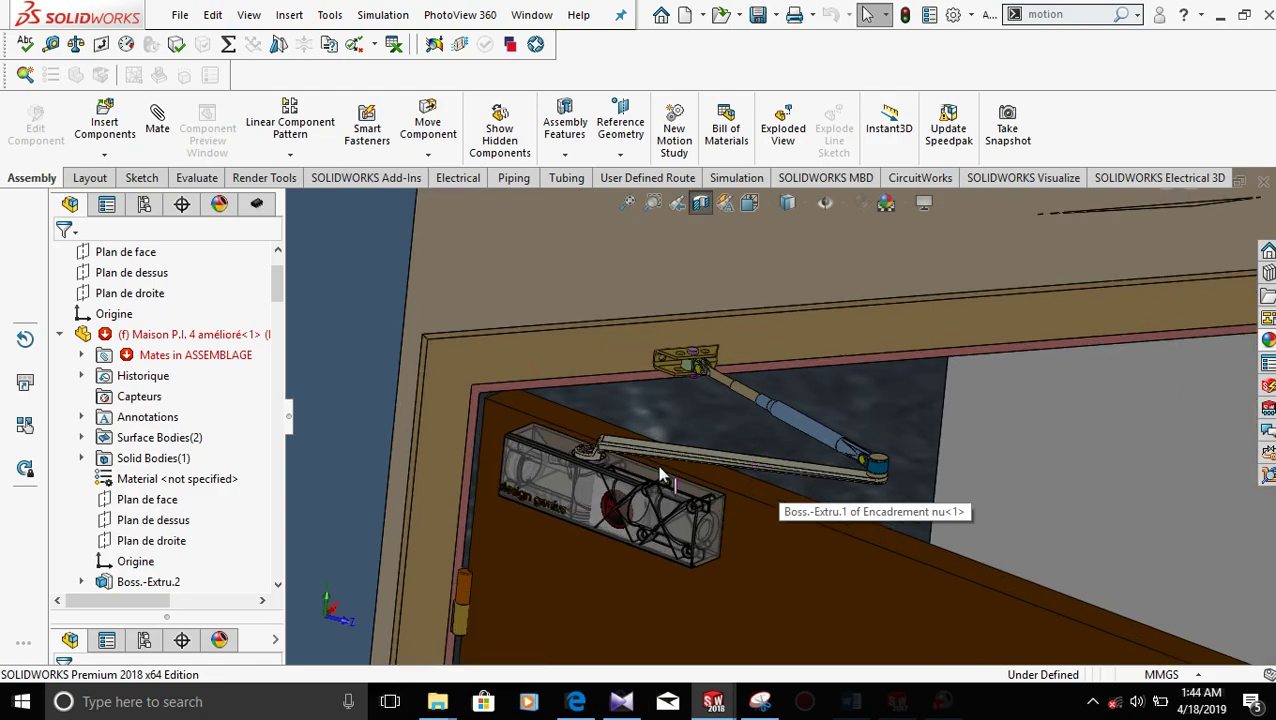
{"action": "scroll", "coordinate": [480, 492], "scroll_direction": "down", "scroll_amount": 3}
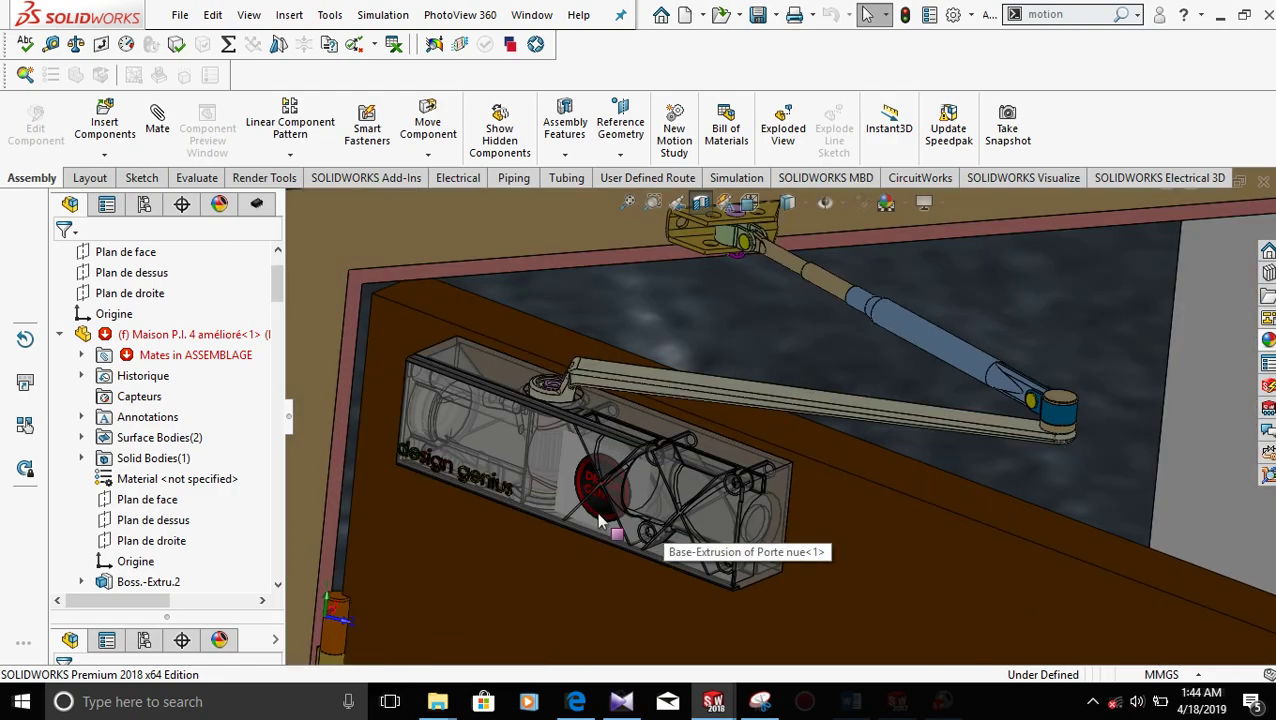
{"action": "scroll", "coordinate": [432, 474], "scroll_direction": "down", "scroll_amount": 2}
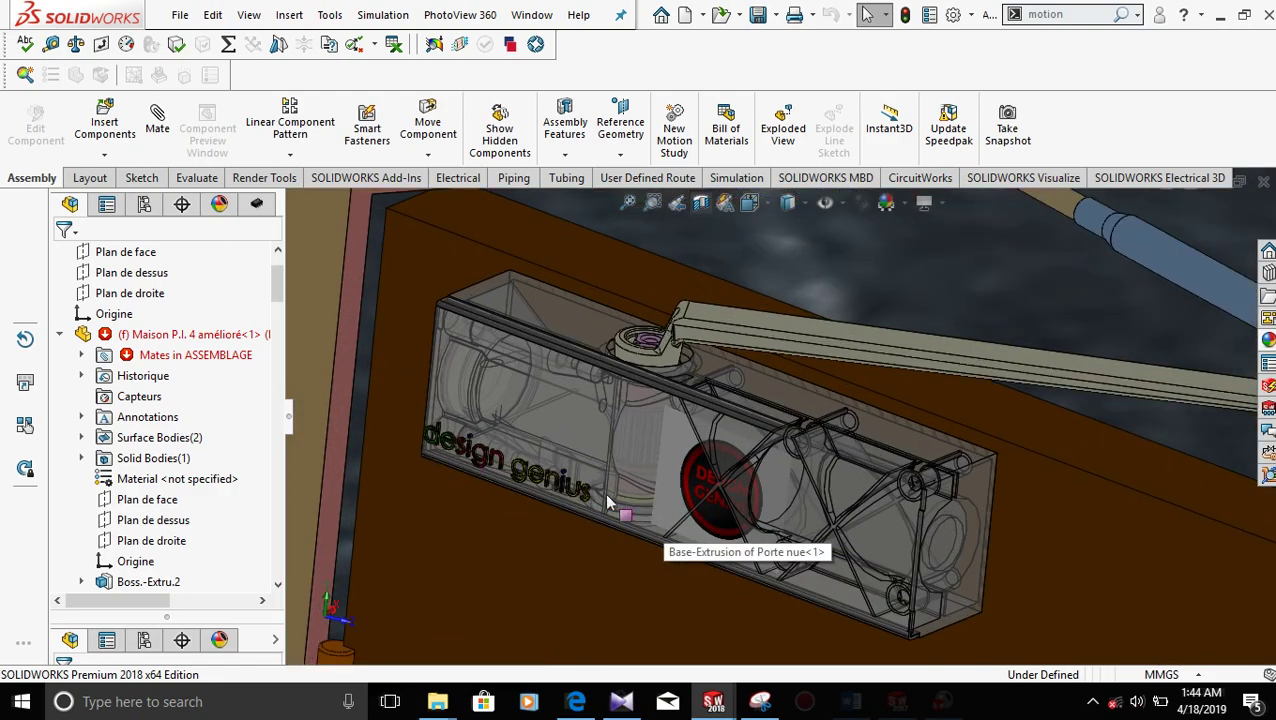
{"action": "scroll", "coordinate": [757, 489], "scroll_direction": "up", "scroll_amount": 5}
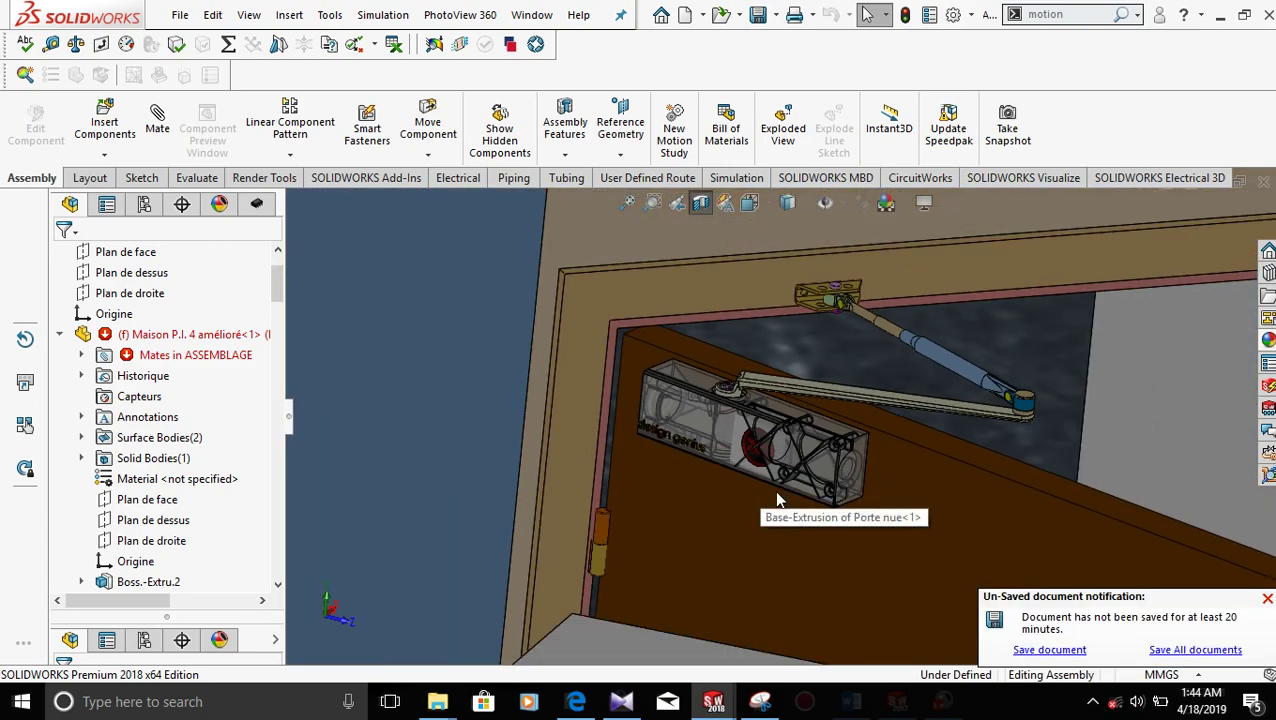
{"action": "scroll", "coordinate": [778, 495], "scroll_direction": "up", "scroll_amount": 5}
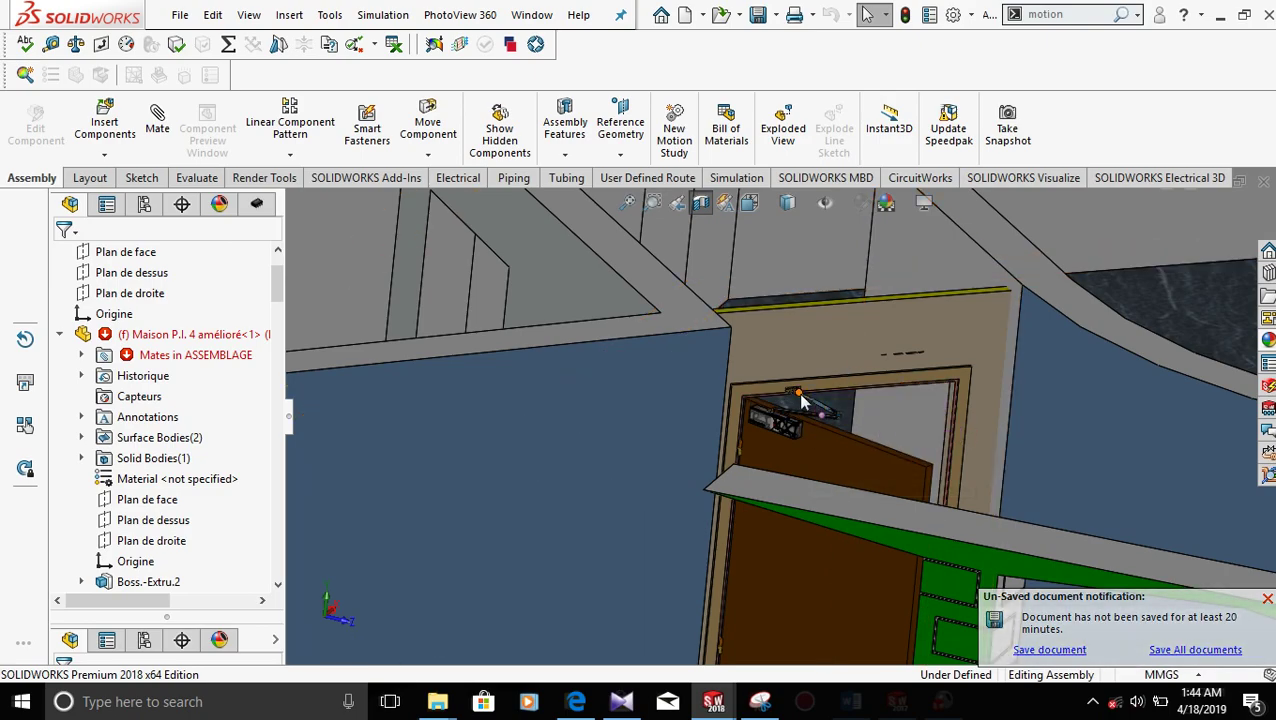
Step: Zoom back out to the house exterior with its Design Genius sign
{"action": "scroll", "coordinate": [800, 405], "scroll_direction": "down", "scroll_amount": 3}
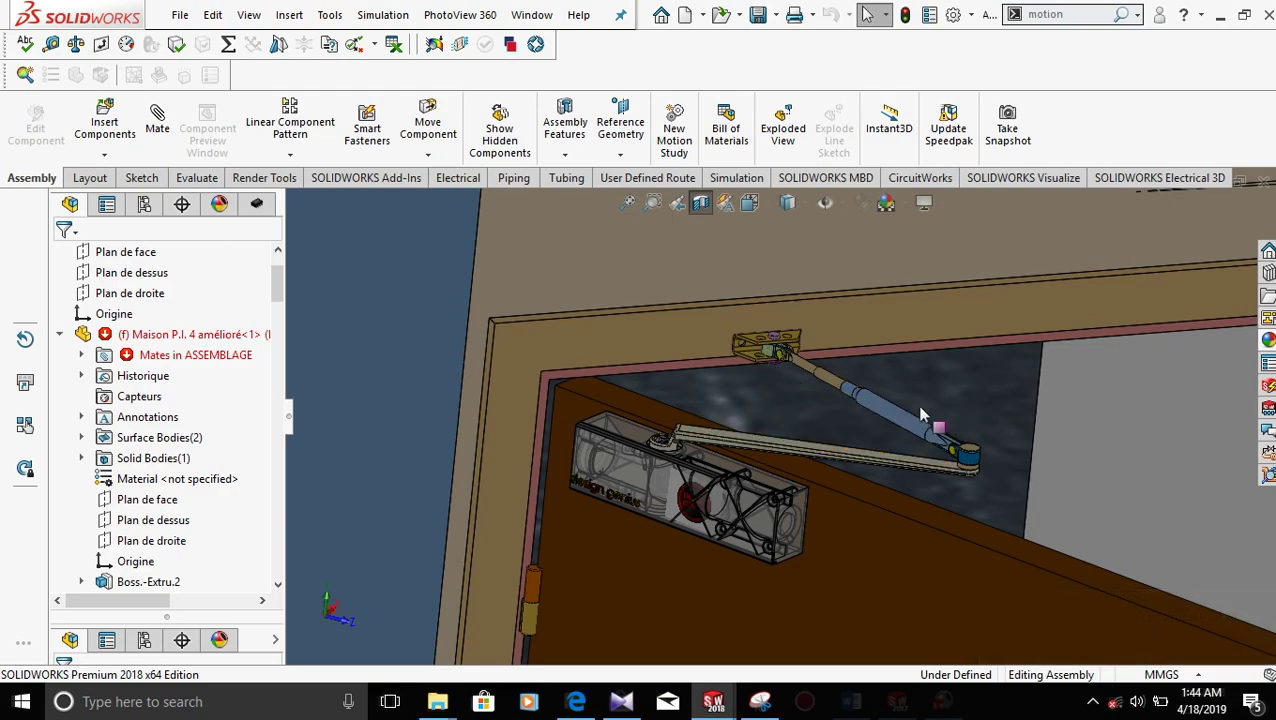
{"action": "scroll", "coordinate": [900, 416], "scroll_direction": "up", "scroll_amount": 2}
{"action": "scroll", "coordinate": [831, 397], "scroll_direction": "up", "scroll_amount": 3}
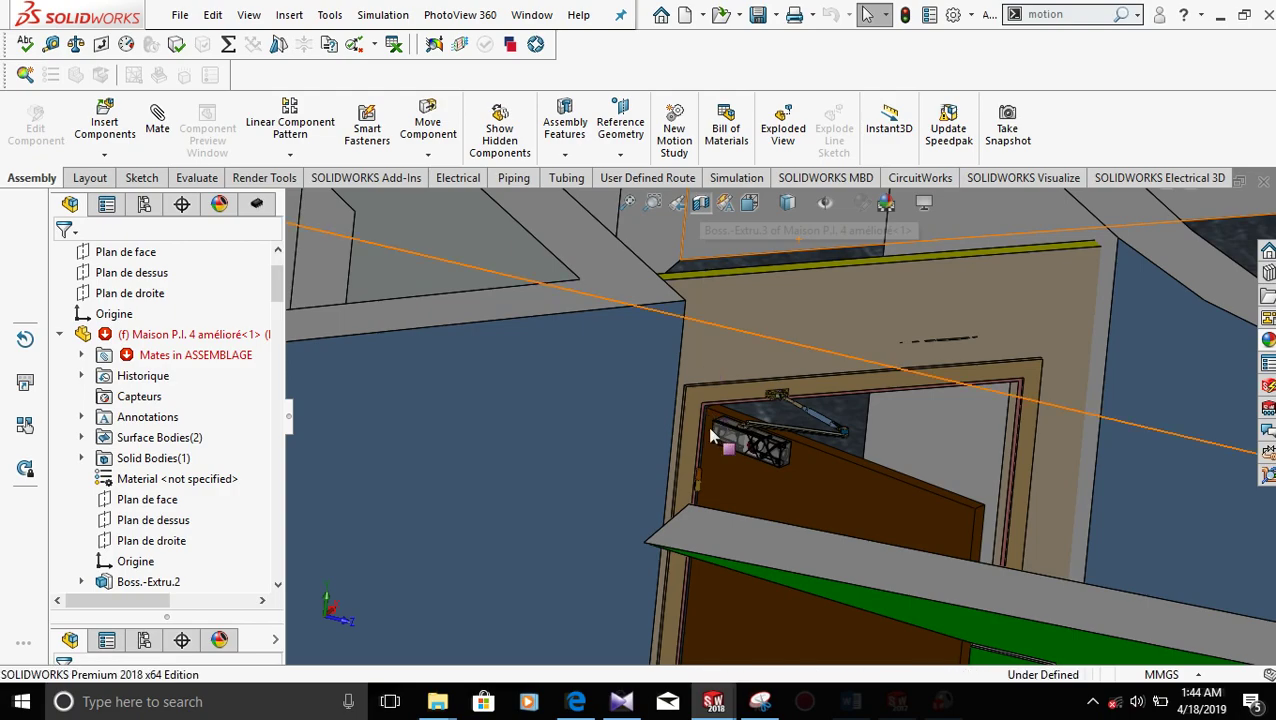
{"action": "scroll", "coordinate": [712, 436], "scroll_direction": "up", "scroll_amount": 3}
{"action": "scroll", "coordinate": [732, 607], "scroll_direction": "up", "scroll_amount": 2}
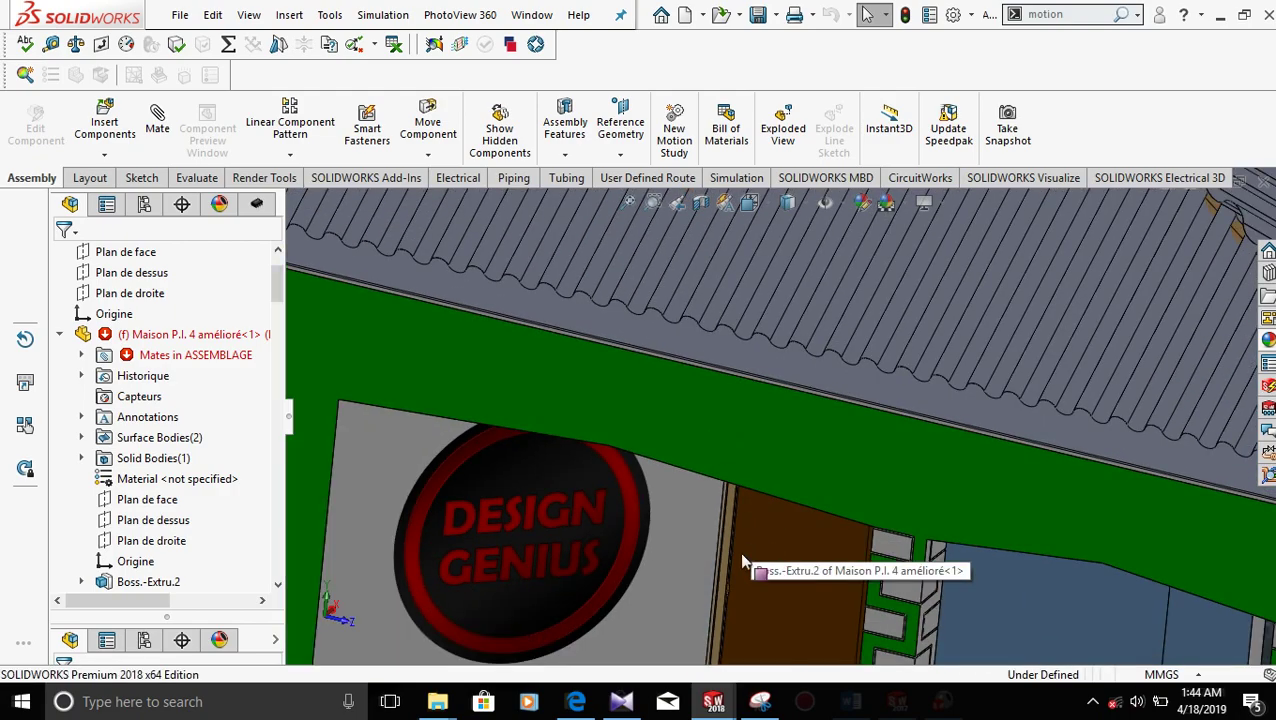
Step: Switch to the Ferme-Porte assembly, orbit it level and zoom to fit the transparent closer
{"action": "mouse_move", "coordinate": [713, 701]}
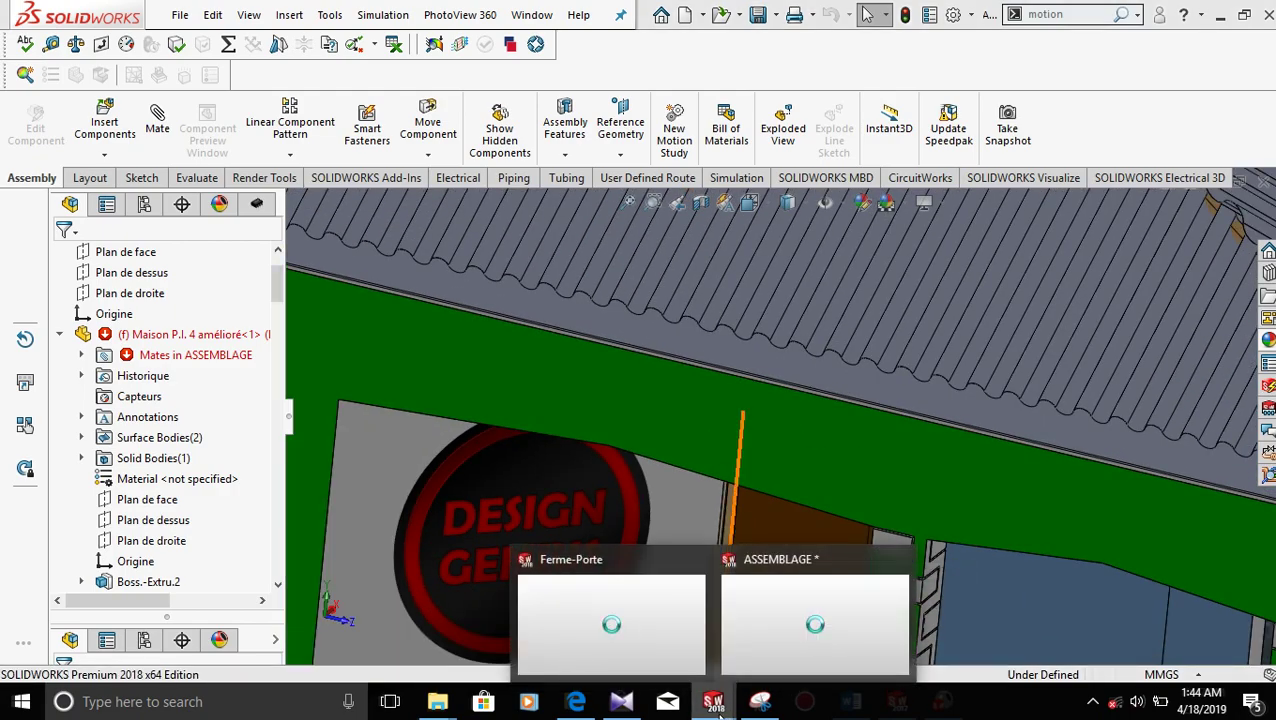
{"action": "left_click", "coordinate": [695, 640]}
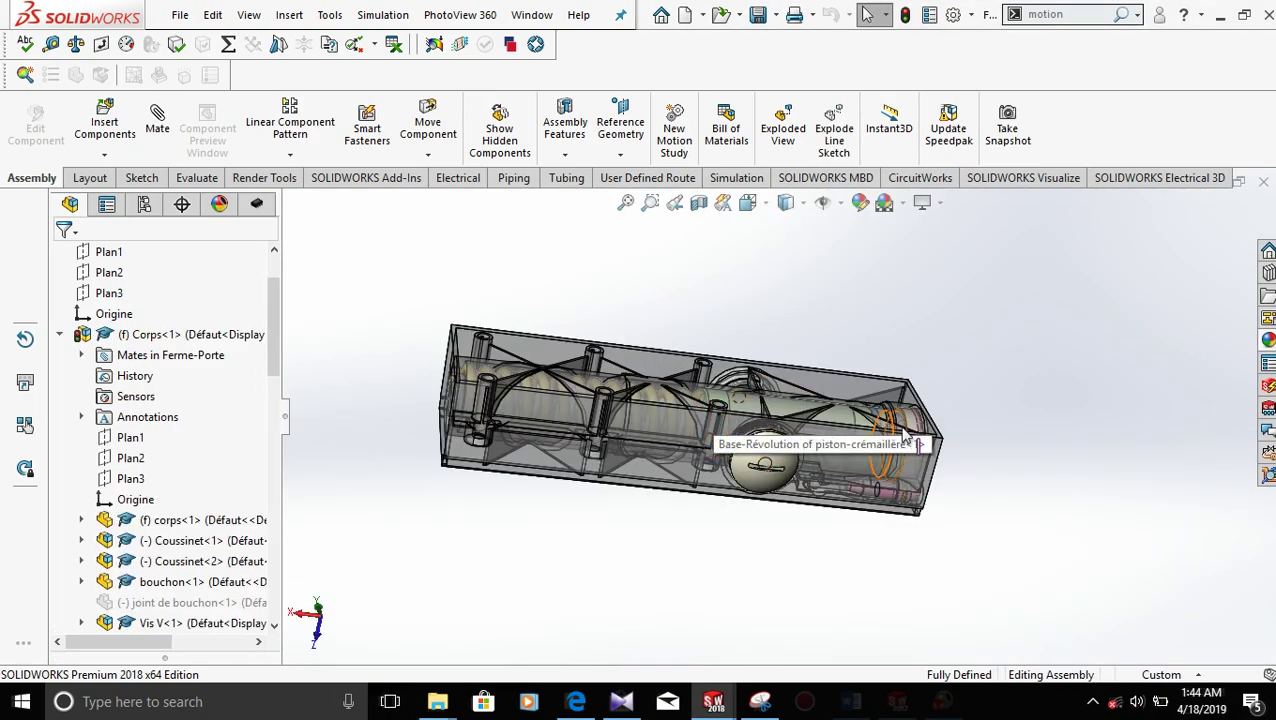
{"action": "mouse_move", "coordinate": [906, 437]}
{"action": "middle_mouse_down"}
{"action": "mouse_move", "coordinate": [770, 396]}
{"action": "mouse_move", "coordinate": [934, 482]}
{"action": "mouse_move", "coordinate": [931, 612]}
{"action": "middle_mouse_up"}
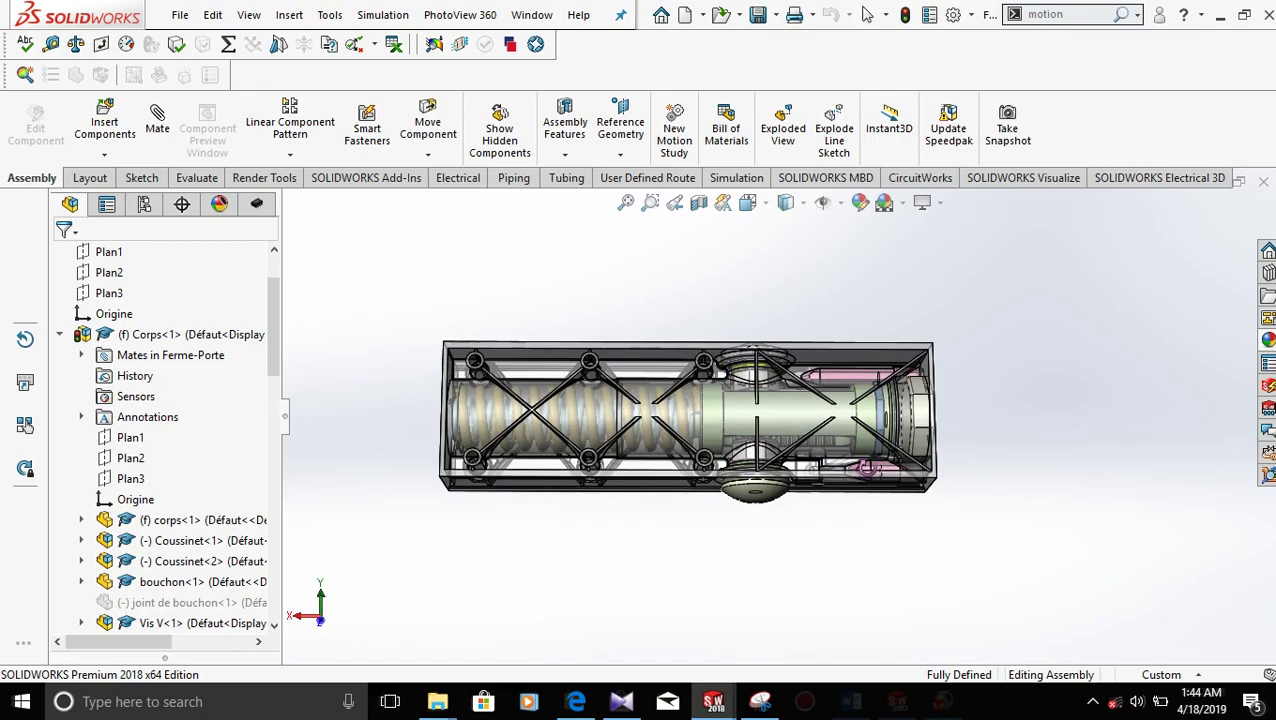
{"action": "key", "text": "f"}
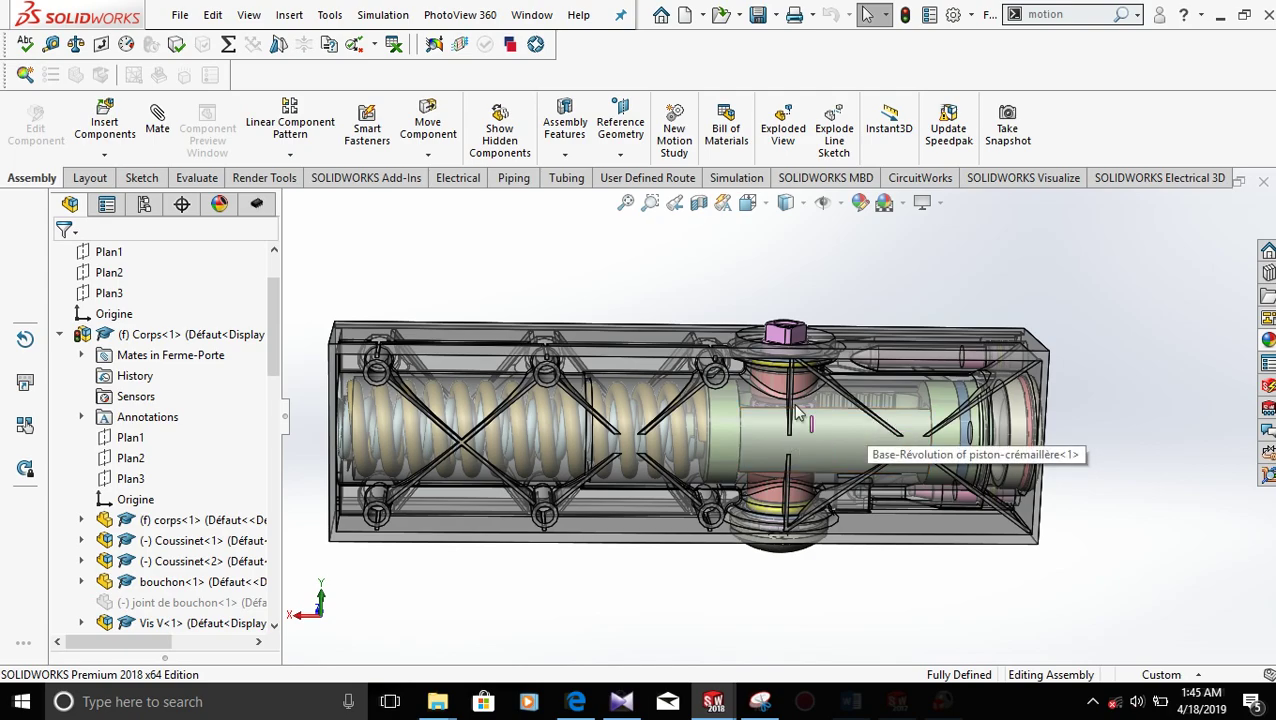
{"action": "scroll", "coordinate": [797, 412], "scroll_direction": "down", "scroll_amount": 2}
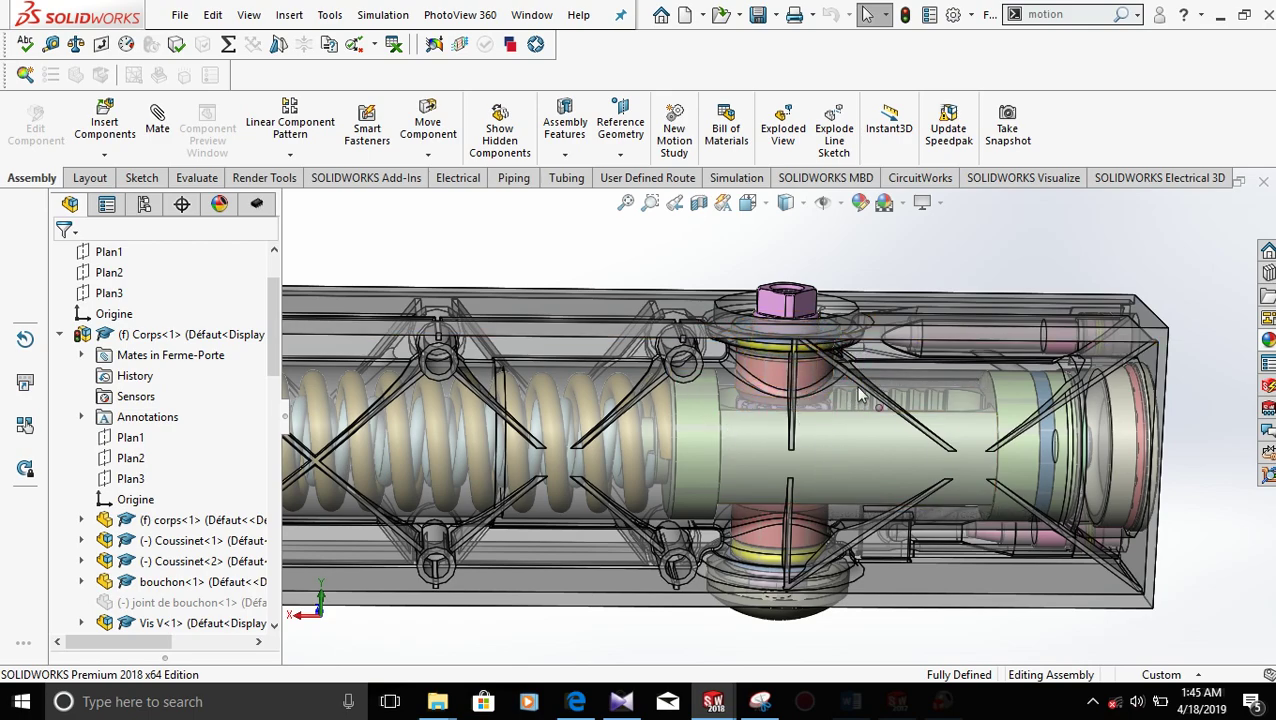
{"action": "middle_click_drag", "start_coordinate": [857, 390], "coordinate": [885, 422]}
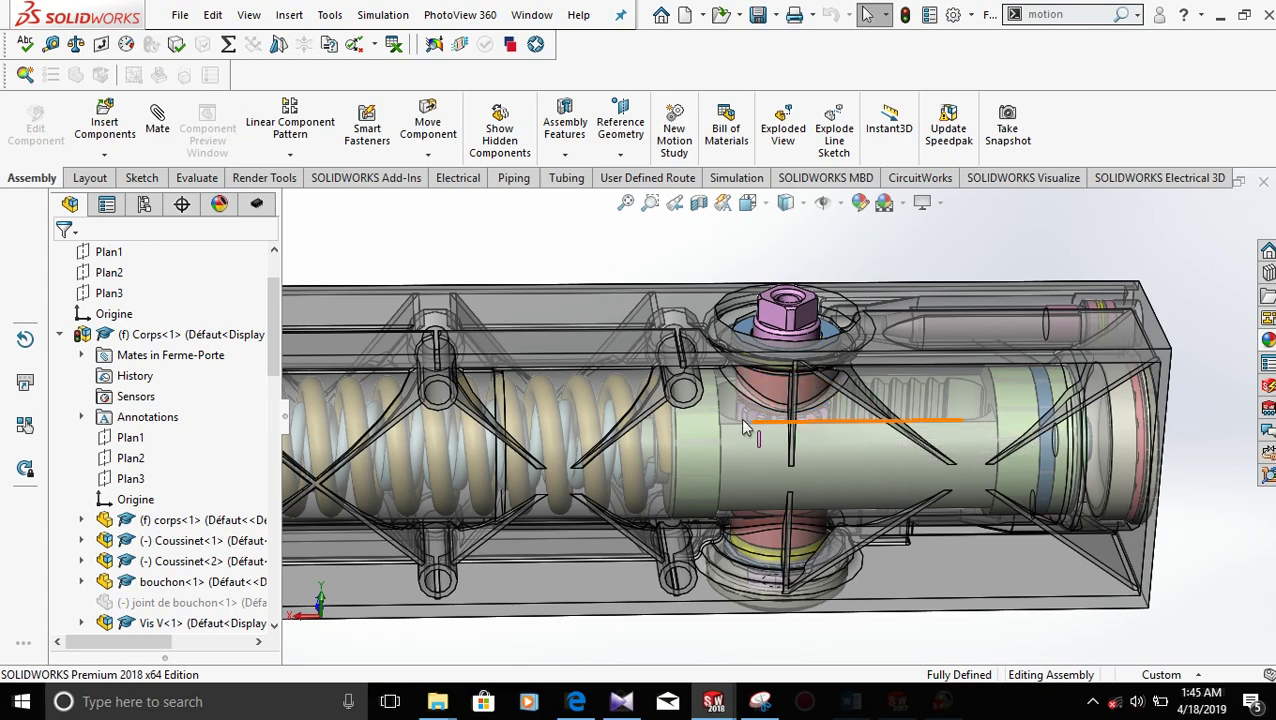
{"action": "scroll", "coordinate": [745, 425], "scroll_direction": "up", "scroll_amount": 2}
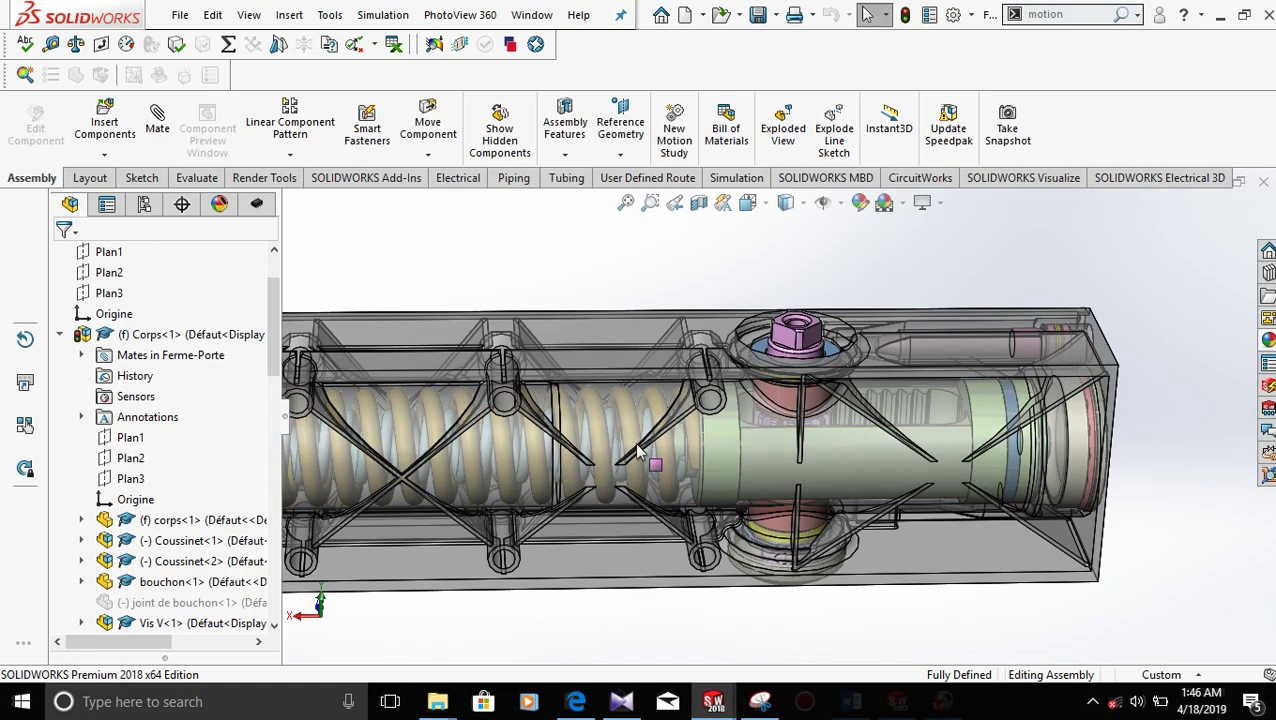
{"action": "scroll", "coordinate": [640, 455], "scroll_direction": "up", "scroll_amount": 3}
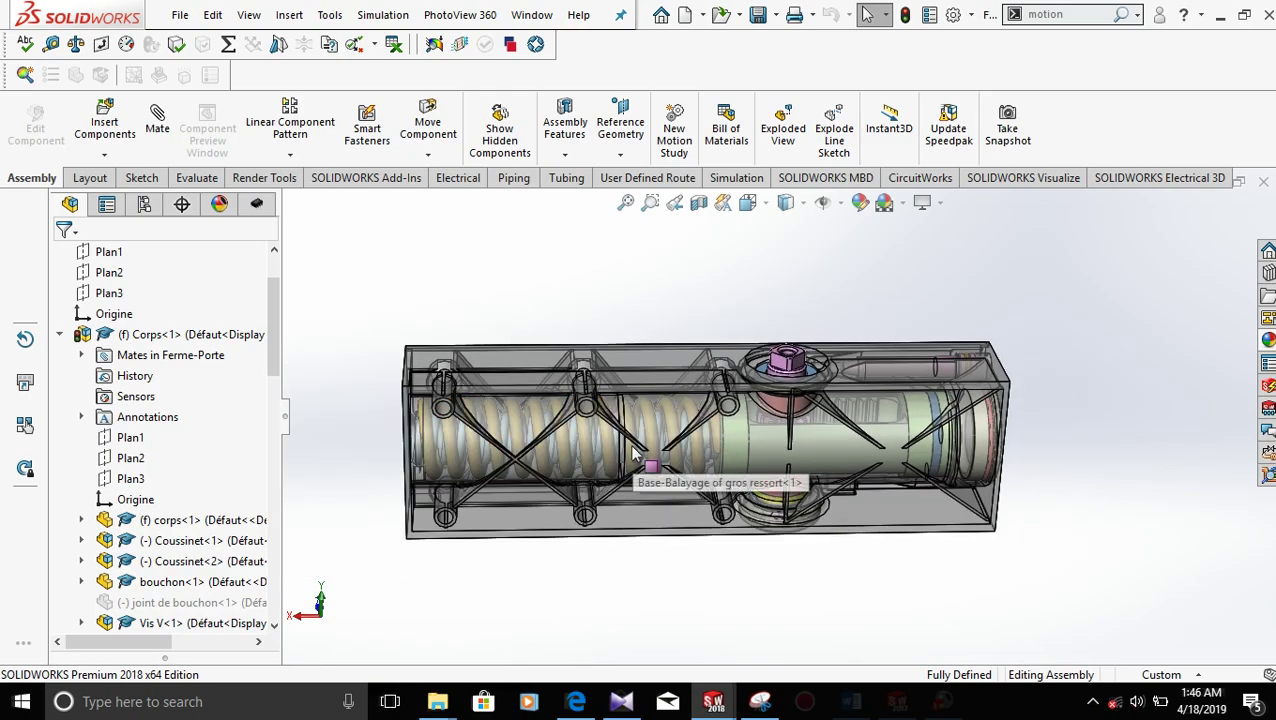
{"action": "scroll", "coordinate": [690, 425], "scroll_direction": "down", "scroll_amount": 2}
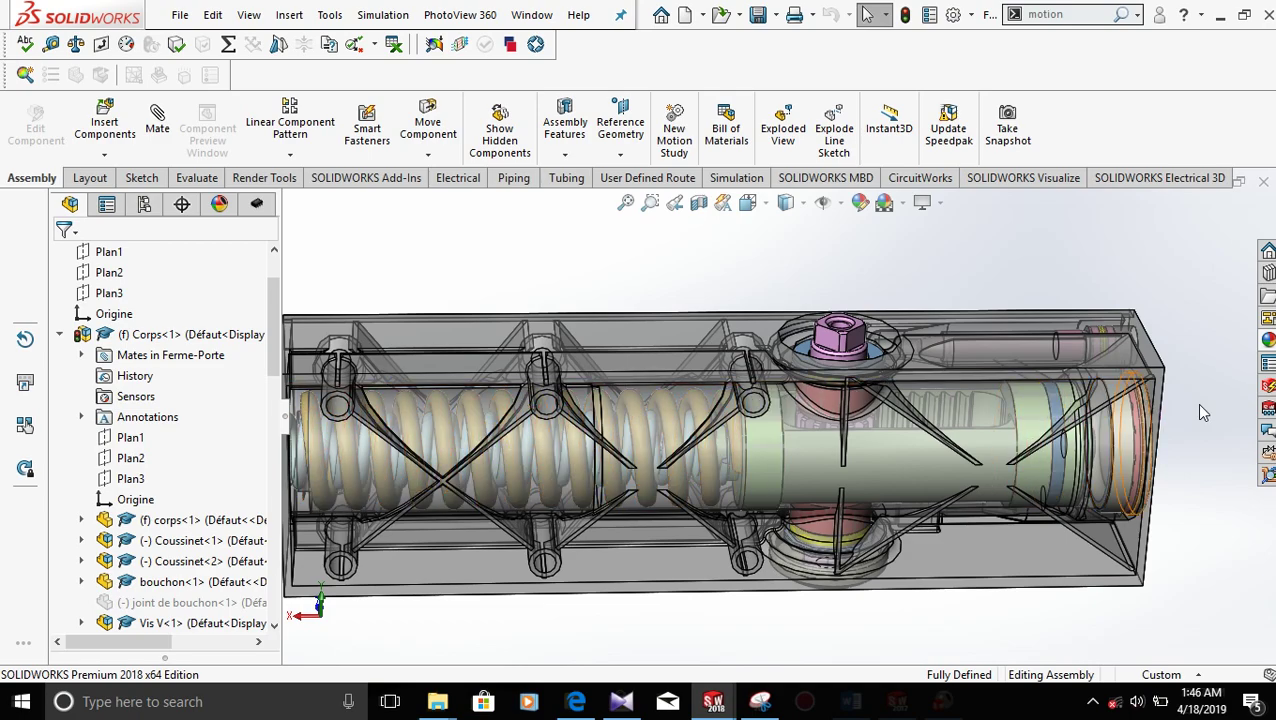
{"action": "scroll", "coordinate": [1142, 428], "scroll_direction": "down", "scroll_amount": 3}
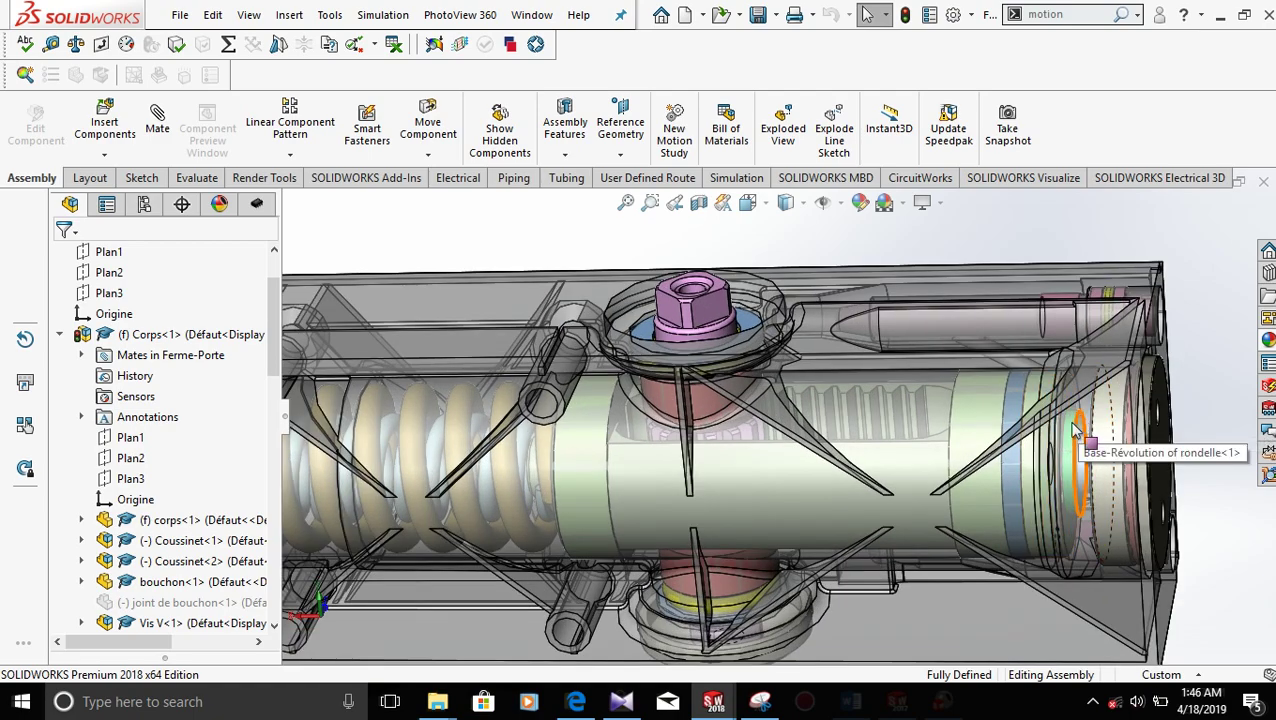
{"action": "scroll", "coordinate": [757, 430], "scroll_direction": "up", "scroll_amount": 1}
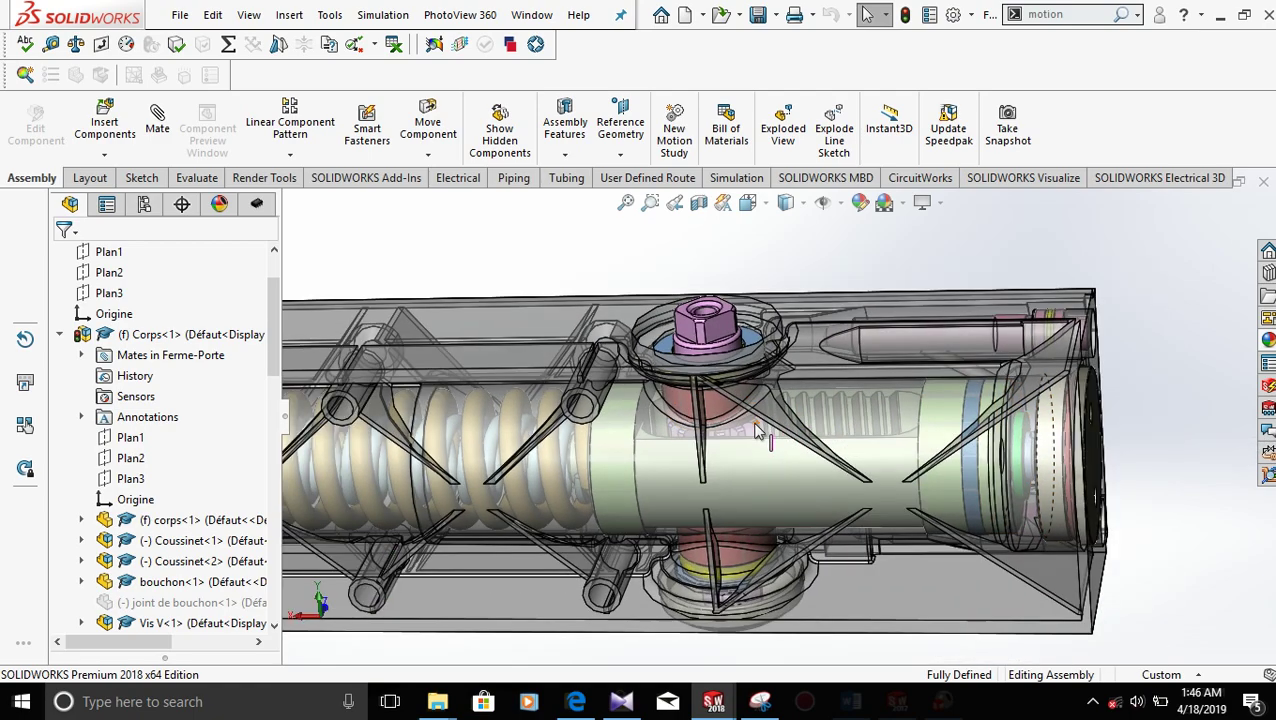
{"action": "scroll", "coordinate": [757, 430], "scroll_direction": "up", "scroll_amount": 1}
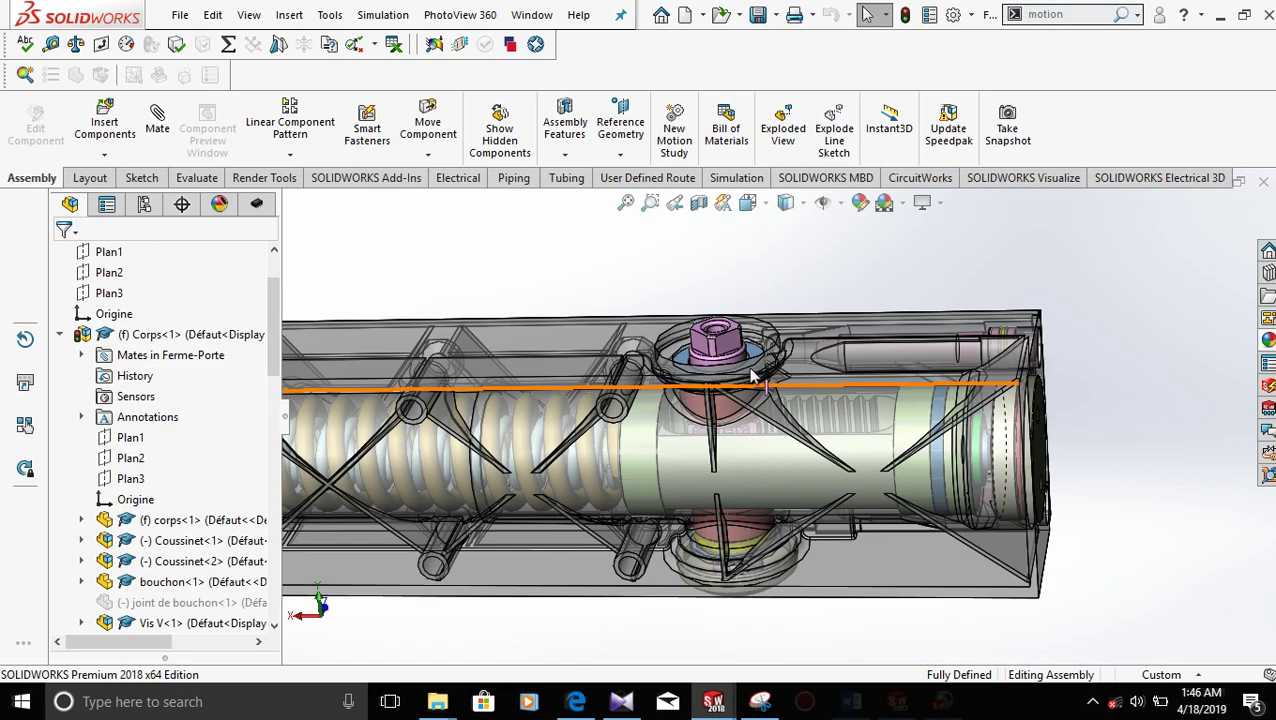
{"action": "scroll", "coordinate": [971, 421], "scroll_direction": "down", "scroll_amount": 3}
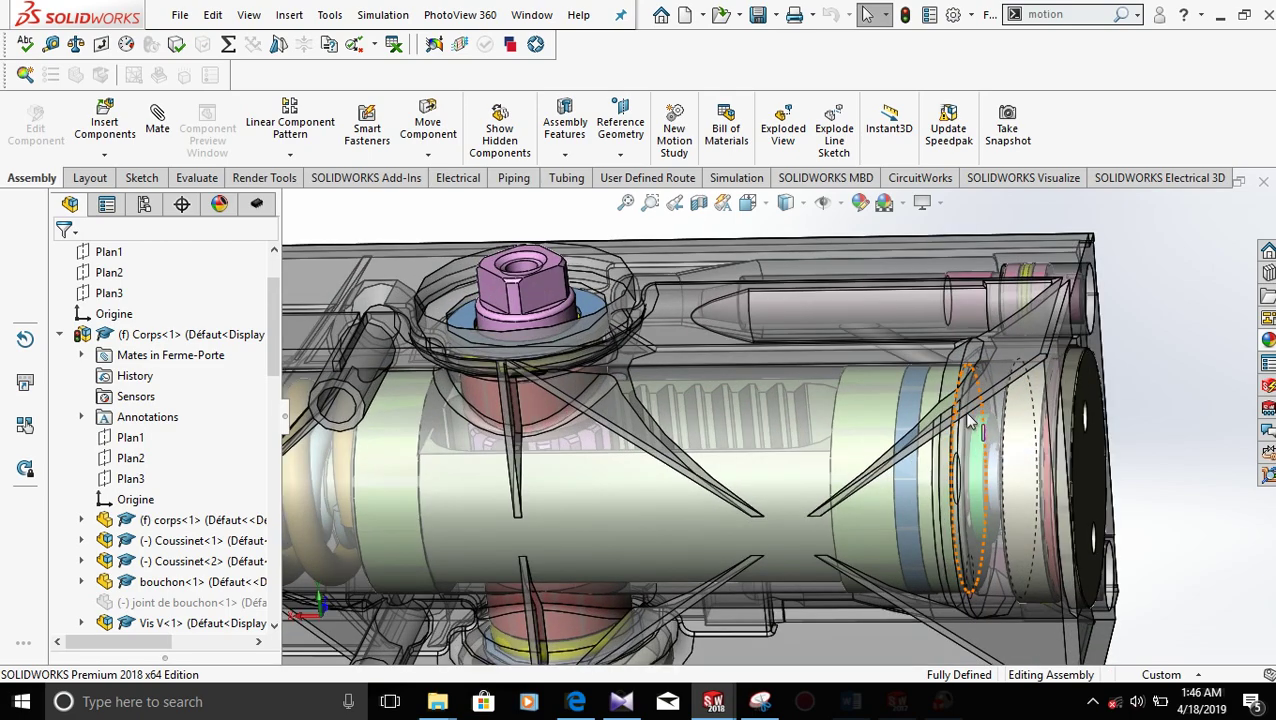
{"action": "scroll", "coordinate": [968, 421], "scroll_direction": "up", "scroll_amount": 1}
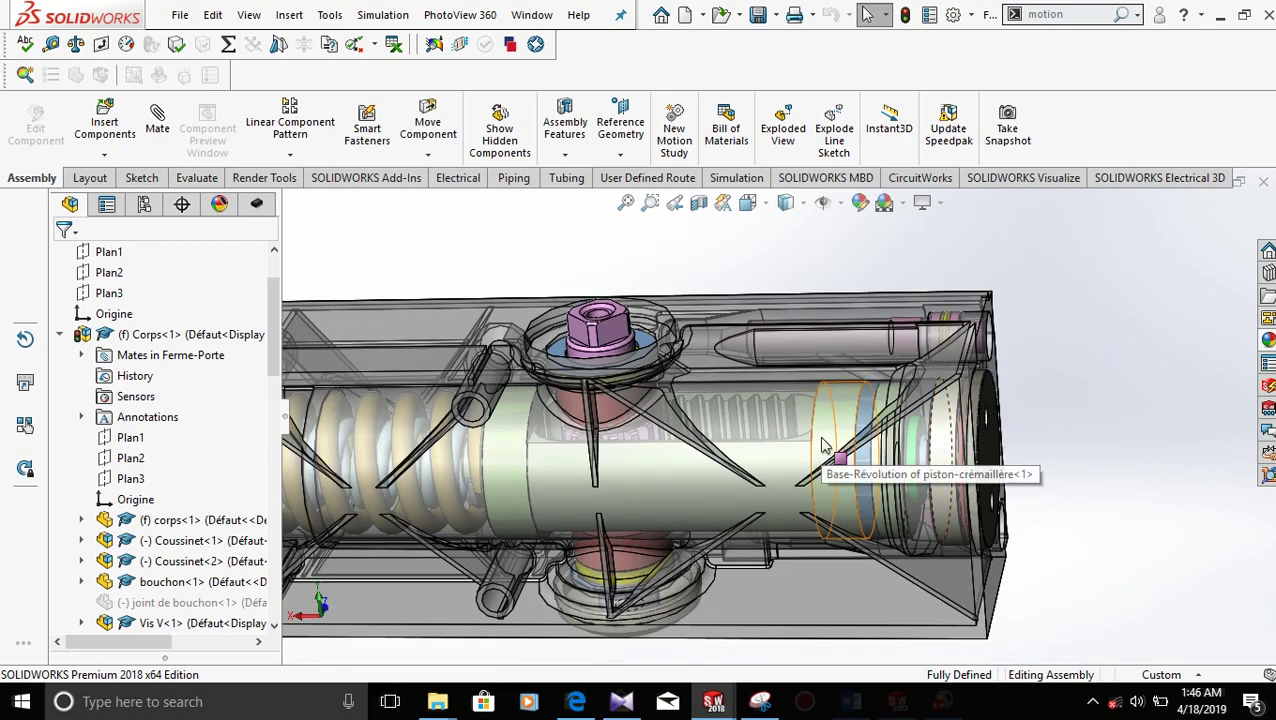
{"action": "scroll", "coordinate": [570, 440], "scroll_direction": "down", "scroll_amount": 1}
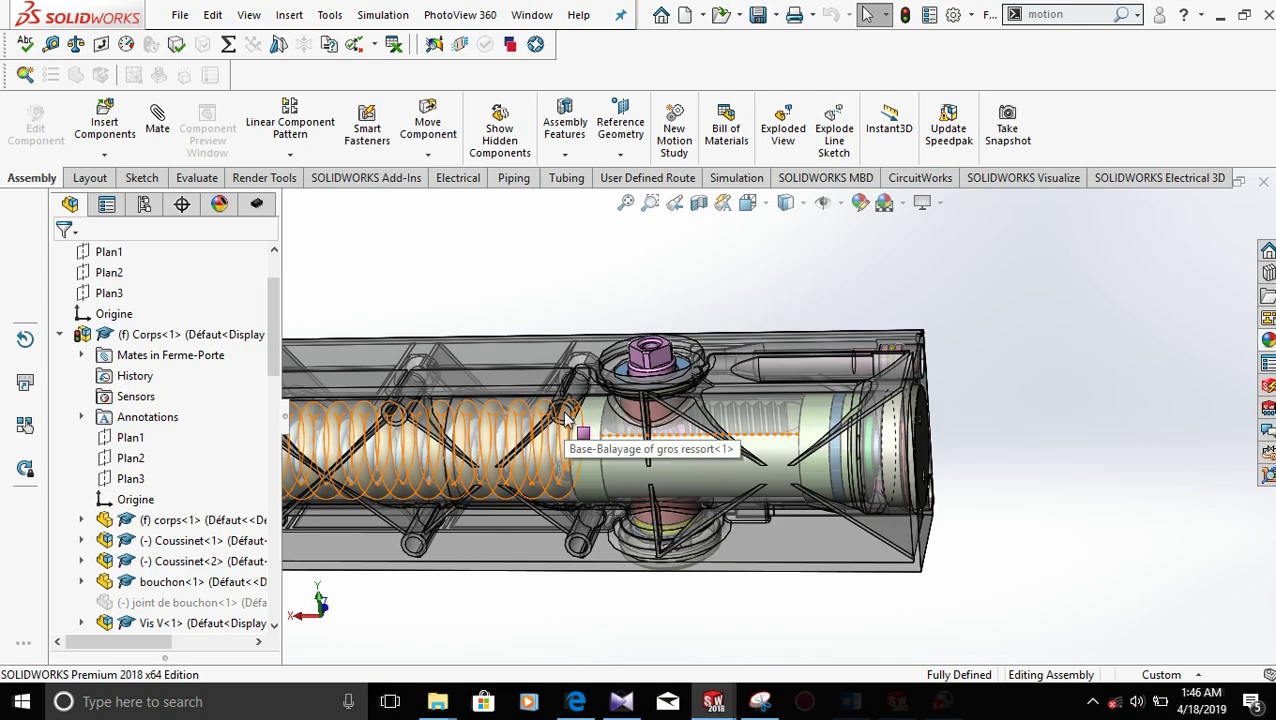
{"action": "scroll", "coordinate": [575, 420], "scroll_direction": "down", "scroll_amount": 1}
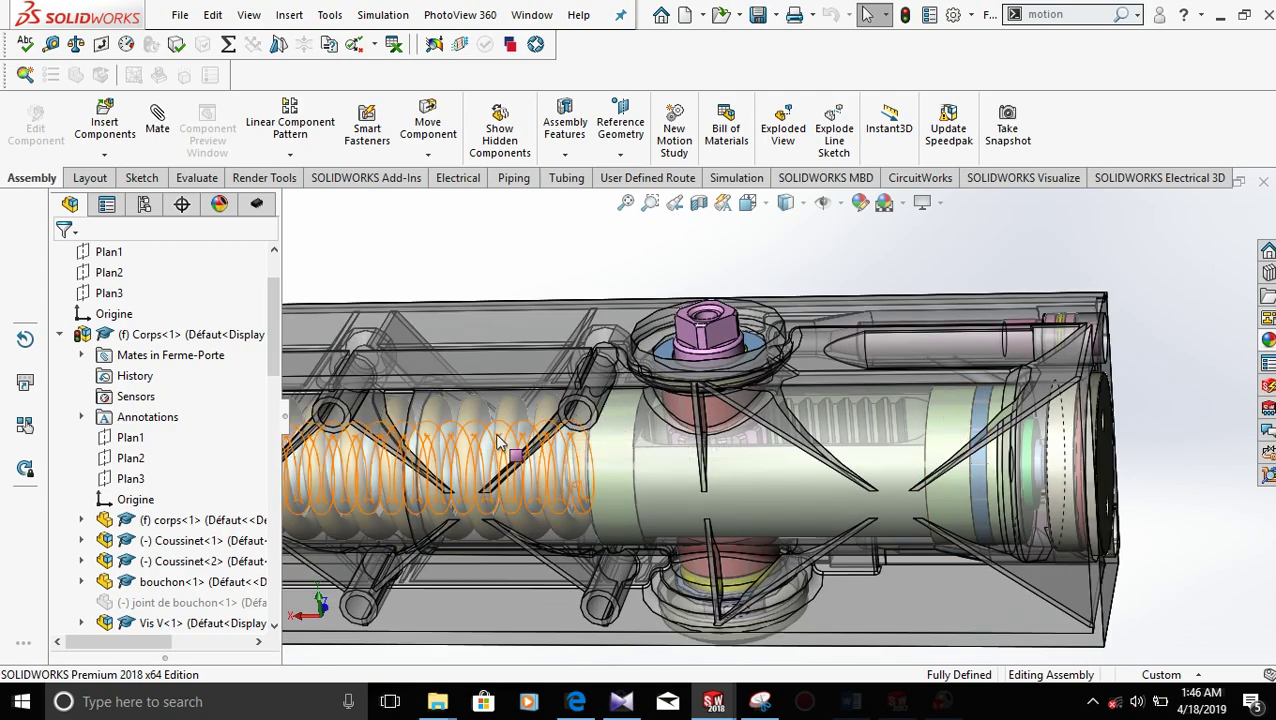
{"action": "scroll", "coordinate": [1010, 435], "scroll_direction": "down", "scroll_amount": 1}
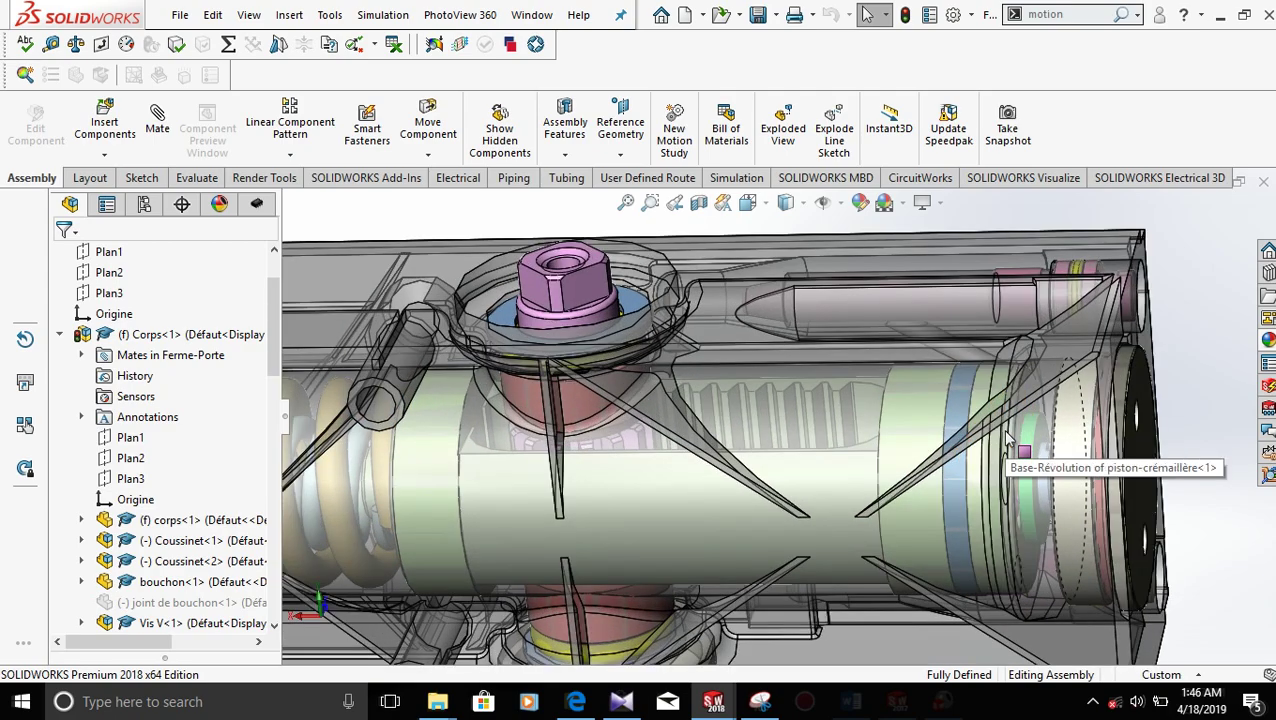
{"action": "scroll", "coordinate": [400, 410], "scroll_direction": "up", "scroll_amount": 2}
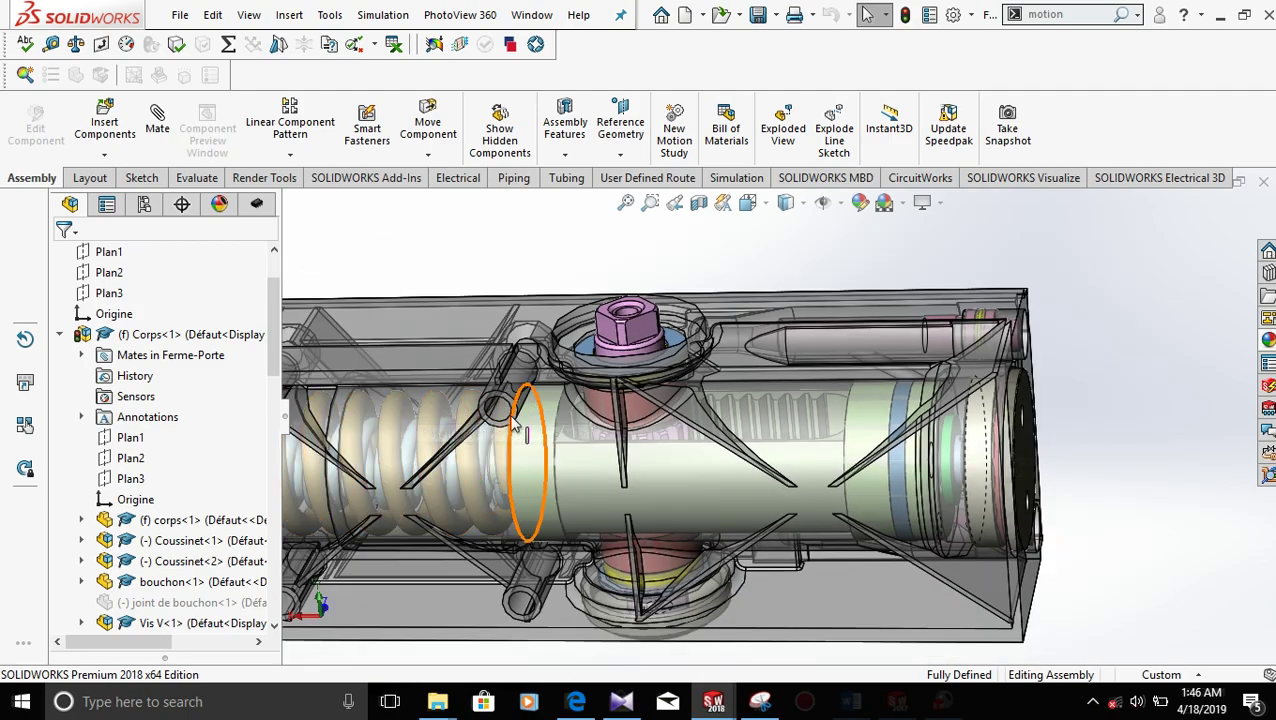
{"action": "scroll", "coordinate": [488, 425], "scroll_direction": "down", "scroll_amount": 2}
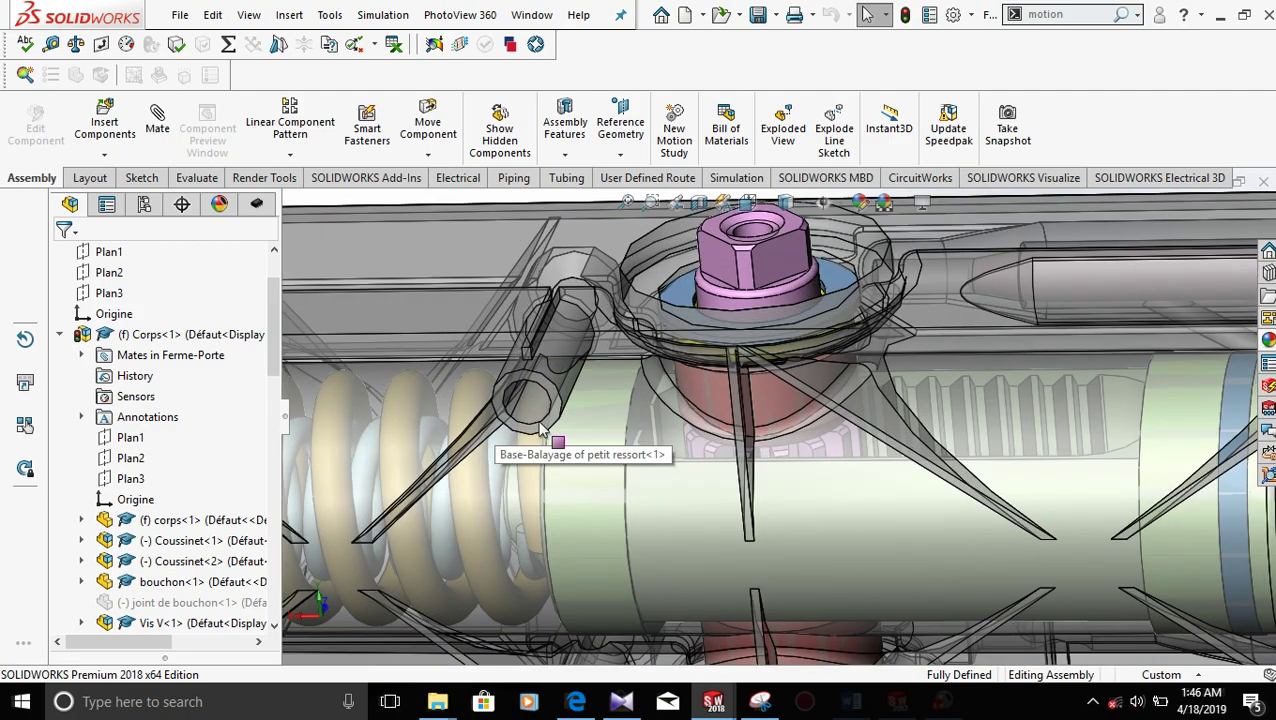
{"action": "scroll", "coordinate": [543, 428], "scroll_direction": "up", "scroll_amount": 2}
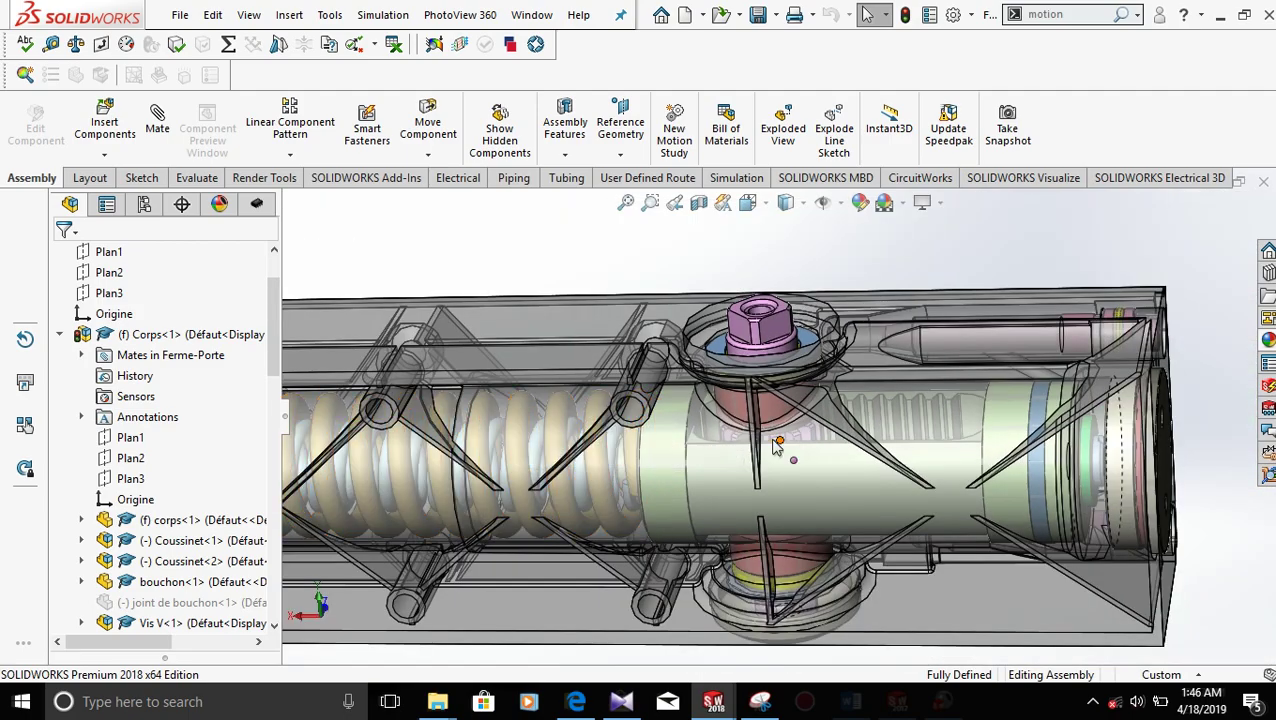
{"action": "scroll", "coordinate": [1088, 435], "scroll_direction": "down", "scroll_amount": 3}
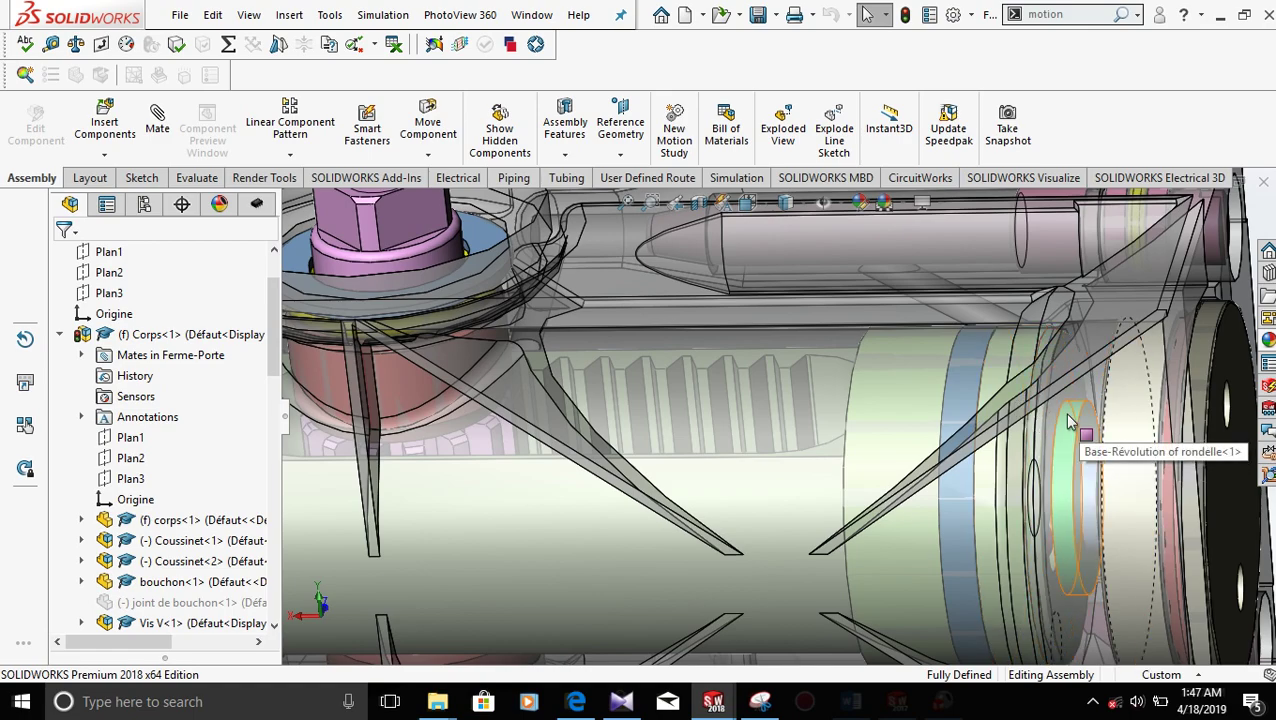
{"action": "scroll", "coordinate": [1070, 420], "scroll_direction": "up", "scroll_amount": 2}
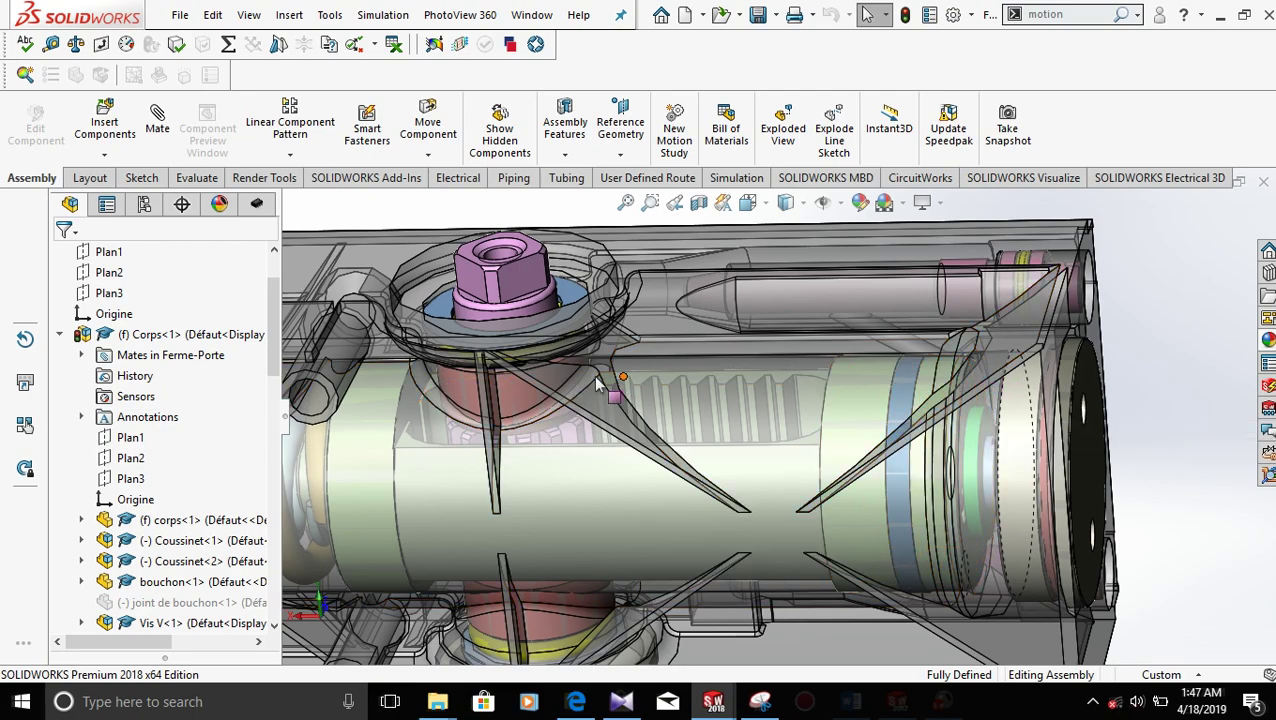
{"action": "scroll", "coordinate": [510, 385], "scroll_direction": "up", "scroll_amount": 2}
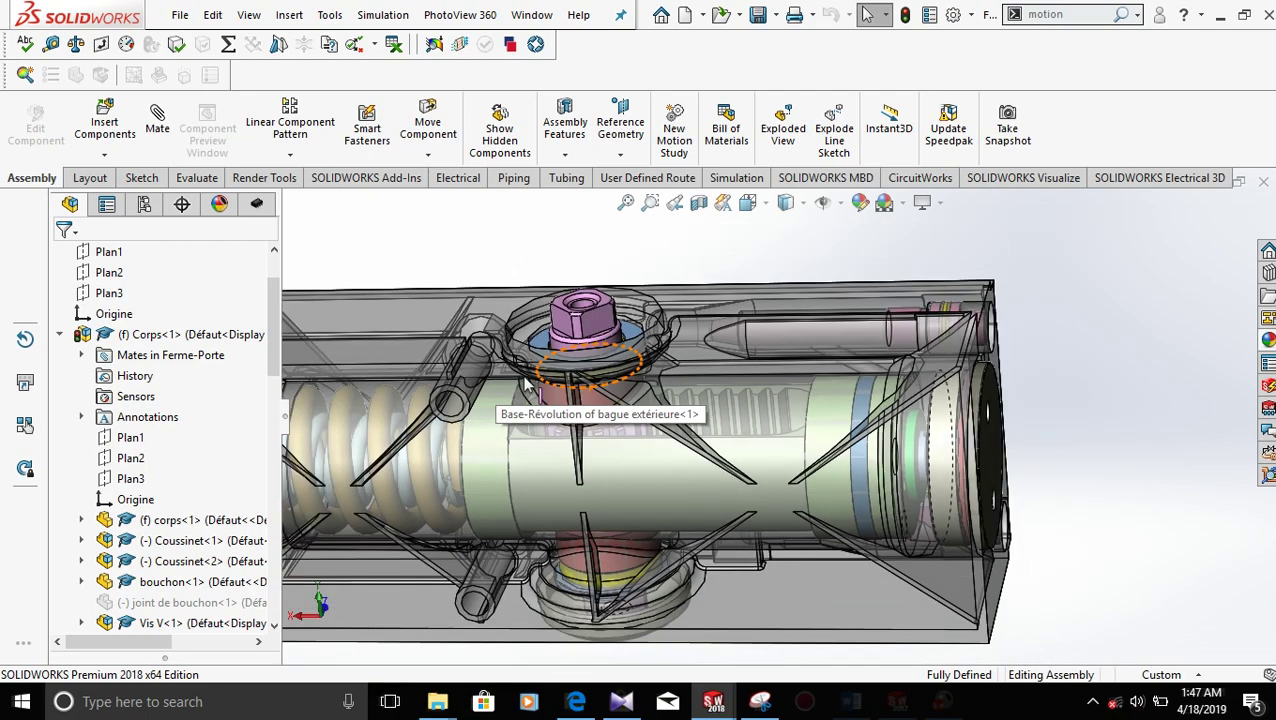
{"action": "scroll", "coordinate": [527, 385], "scroll_direction": "up", "scroll_amount": 2}
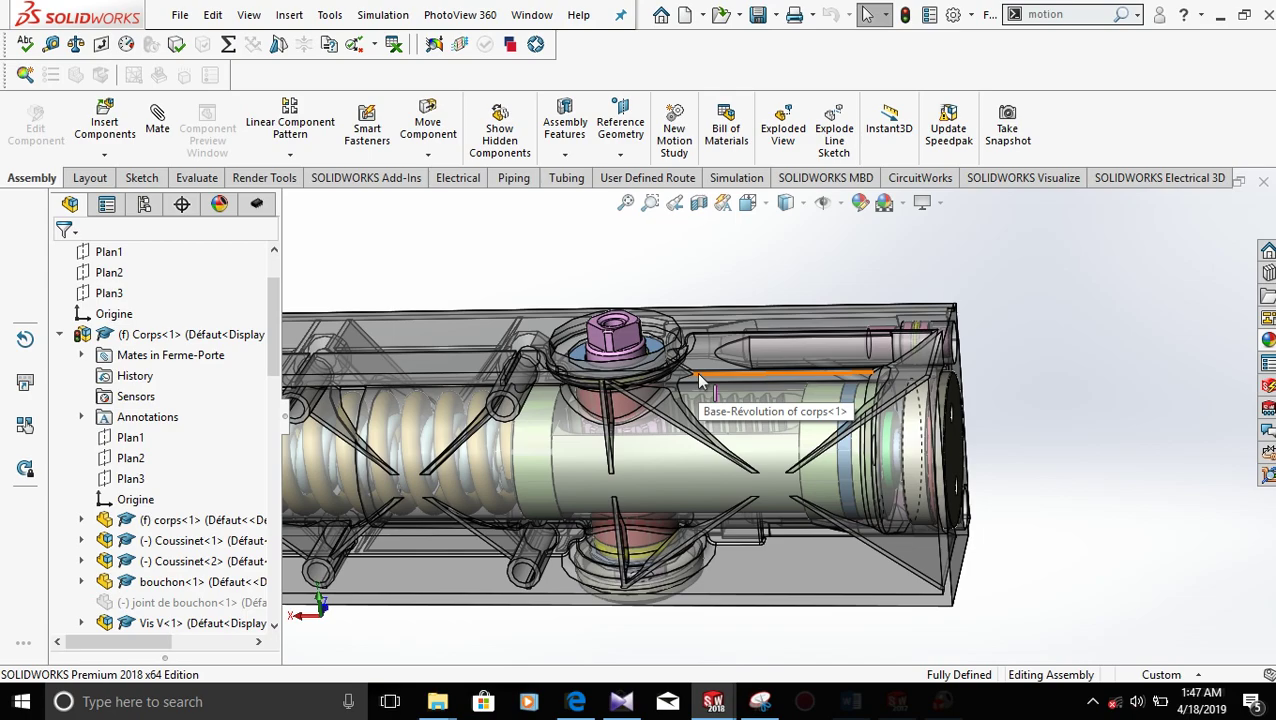
{"action": "scroll", "coordinate": [590, 405], "scroll_direction": "up", "scroll_amount": 2}
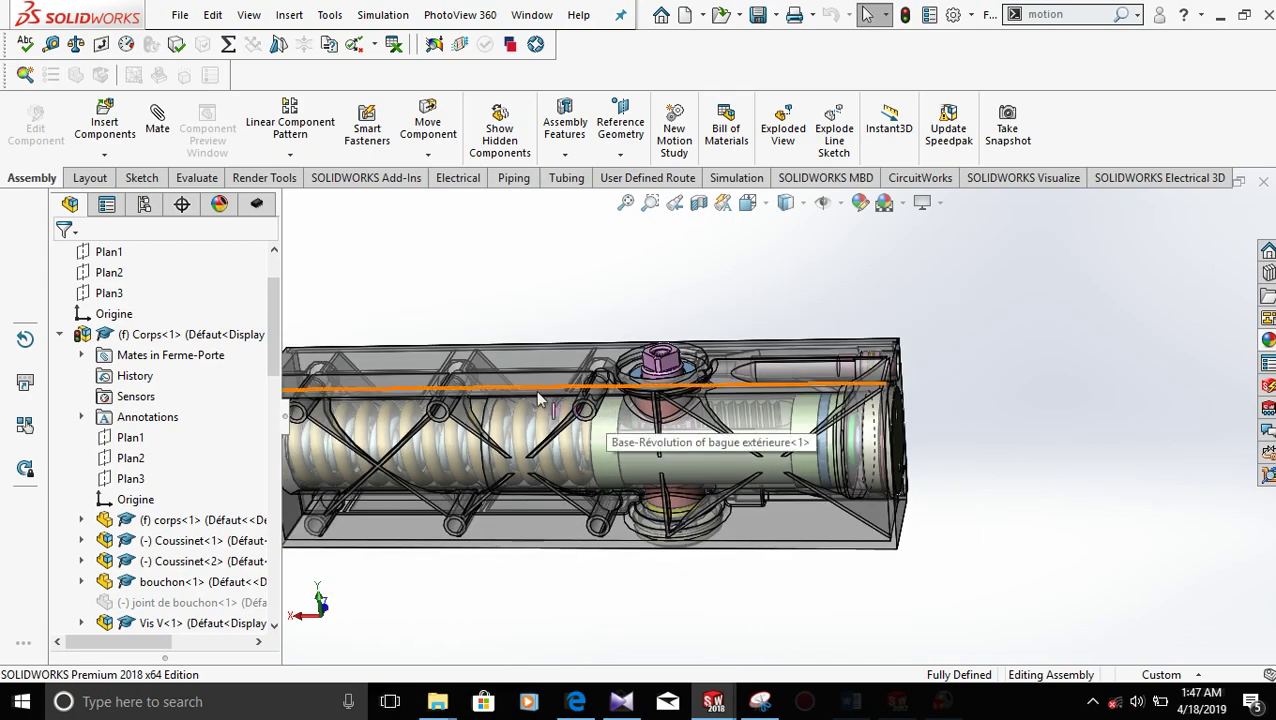
{"action": "scroll", "coordinate": [537, 400], "scroll_direction": "down", "scroll_amount": 2}
{"action": "scroll", "coordinate": [510, 400], "scroll_direction": "down", "scroll_amount": 2}
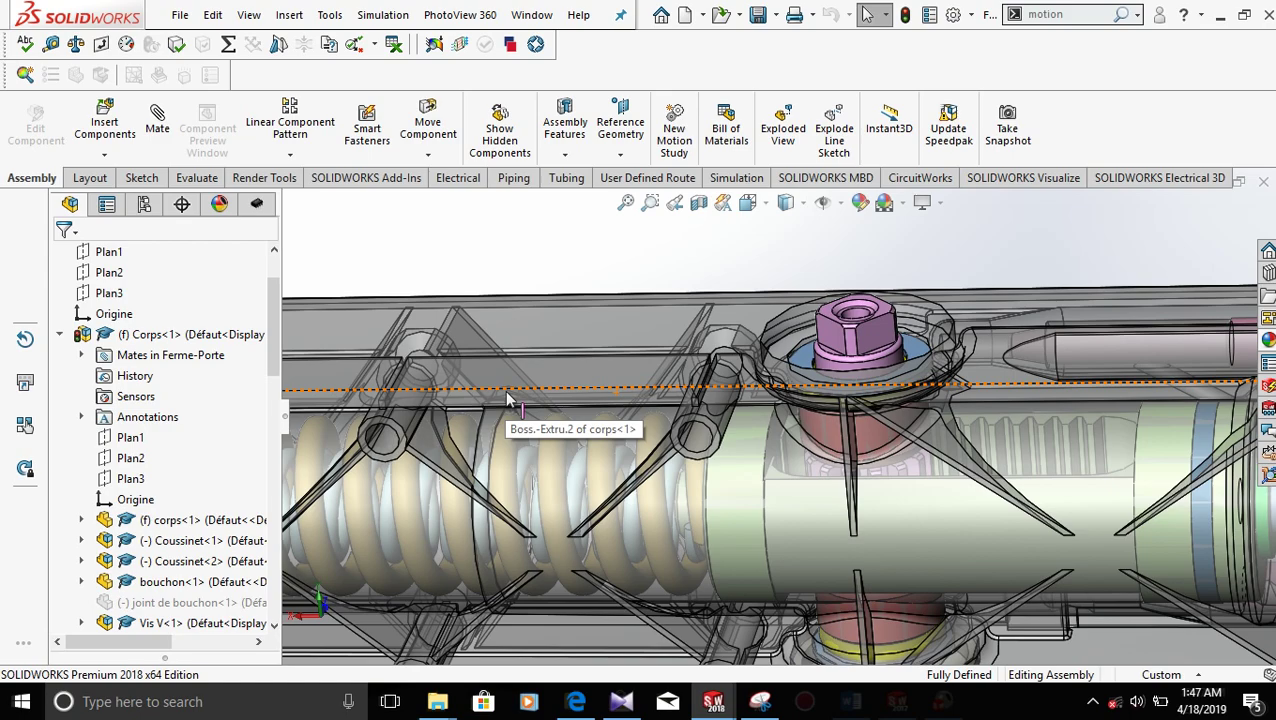
{"action": "scroll", "coordinate": [480, 402], "scroll_direction": "up", "scroll_amount": 1}
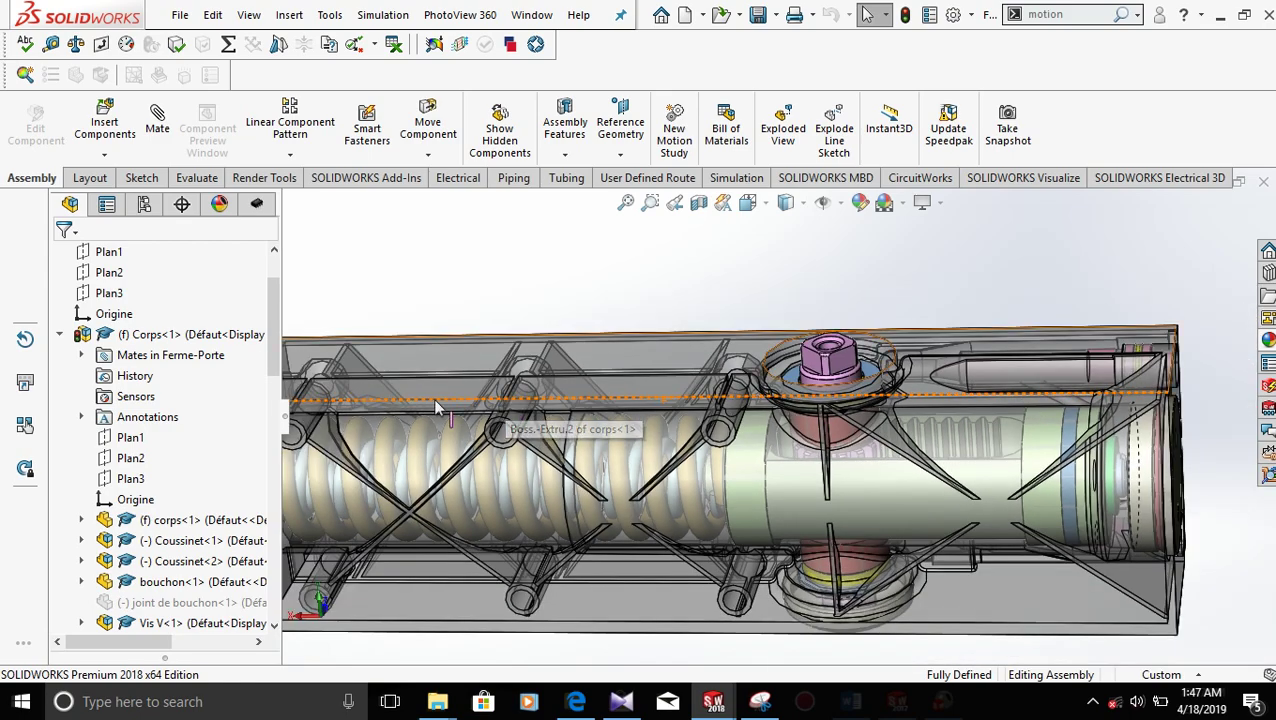
{"action": "scroll", "coordinate": [700, 402], "scroll_direction": "up", "scroll_amount": 1}
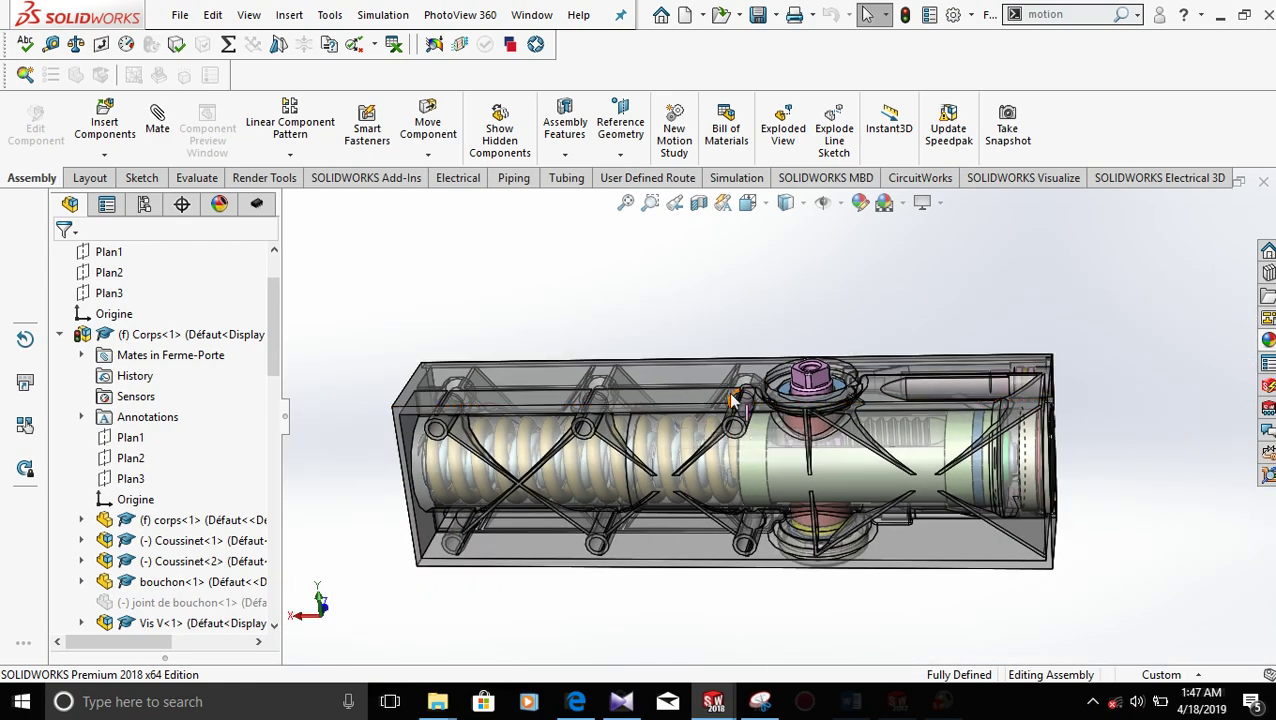
{"action": "scroll", "coordinate": [733, 400], "scroll_direction": "down", "scroll_amount": 2}
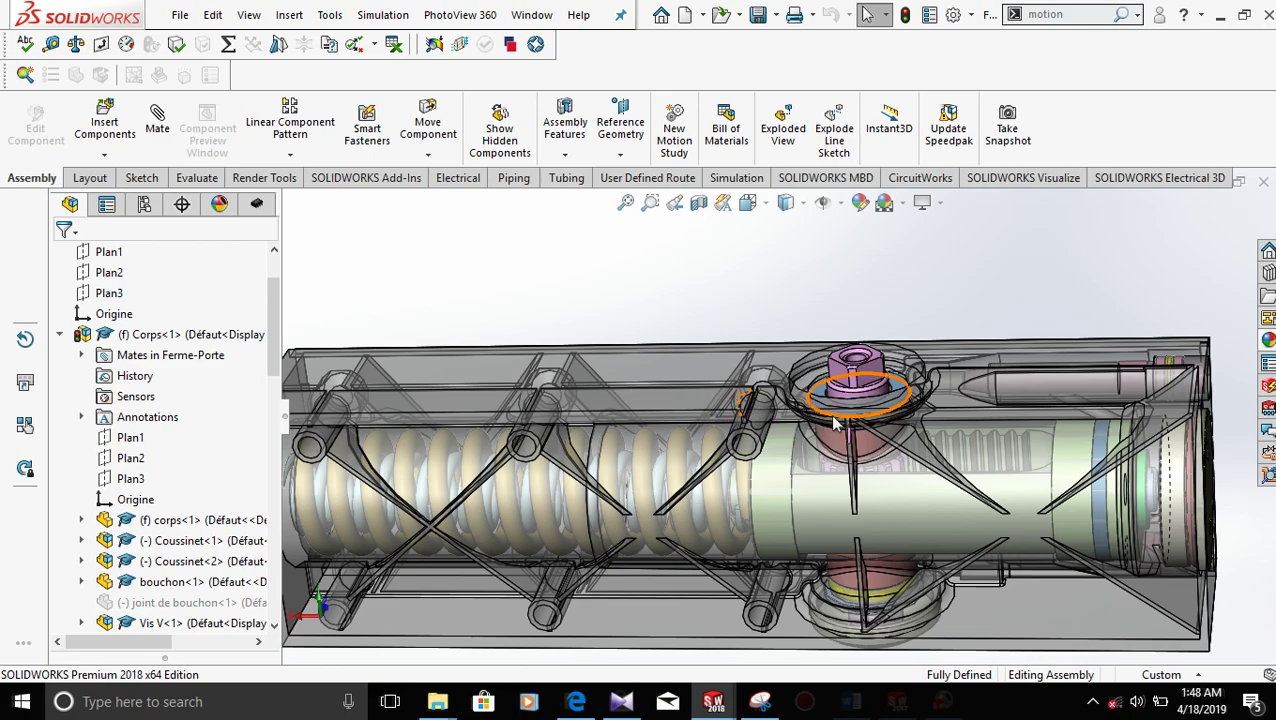
Step: Tilt the transparent door closer so its top and pinion nut face the viewer
{"action": "scroll", "coordinate": [845, 415], "scroll_direction": "up", "scroll_amount": 2}
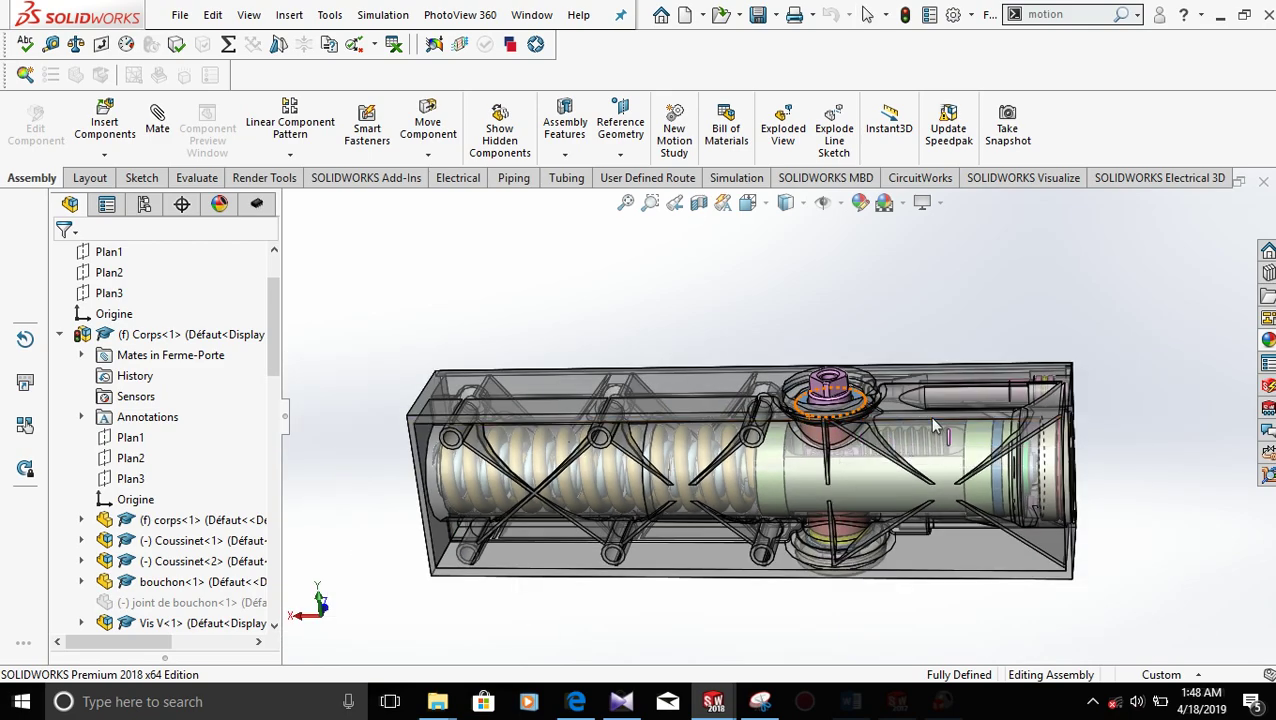
{"action": "middle_click_drag", "start_coordinate": [929, 416], "coordinate": [926, 478]}
{"action": "scroll", "coordinate": [930, 478], "scroll_direction": "down", "scroll_amount": 2}
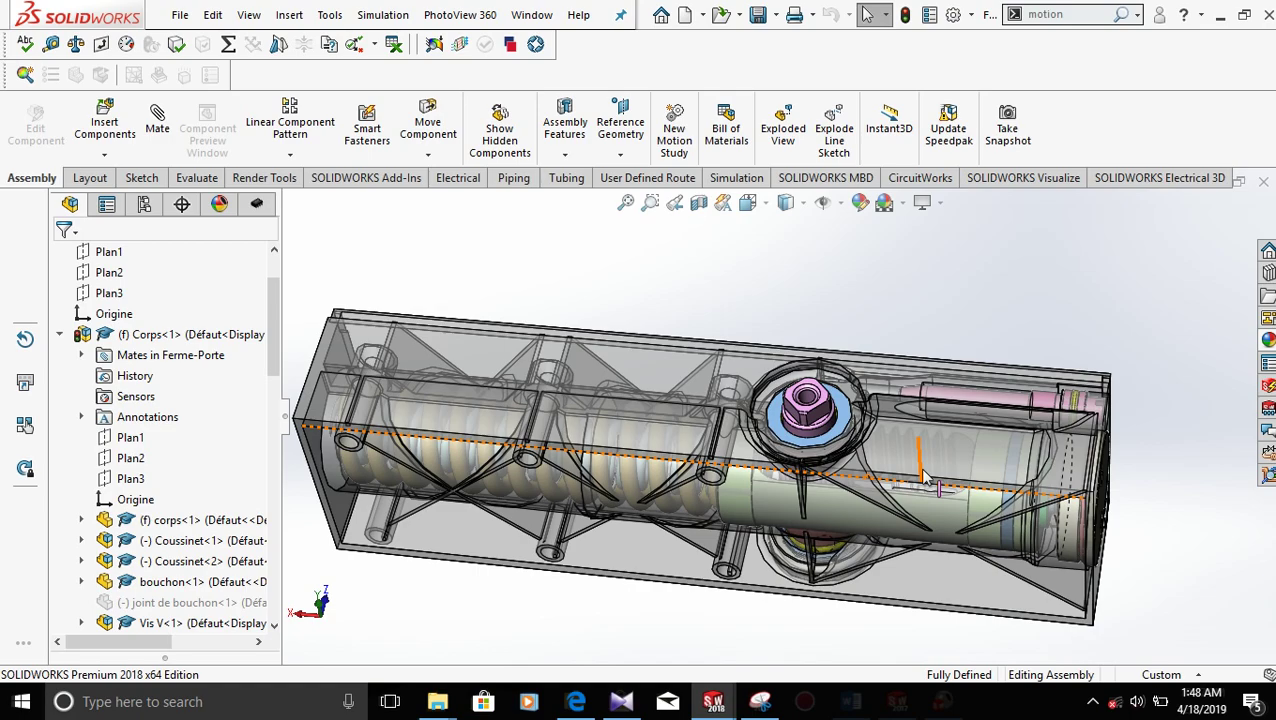
{"action": "scroll", "coordinate": [926, 480], "scroll_direction": "up", "scroll_amount": 6}
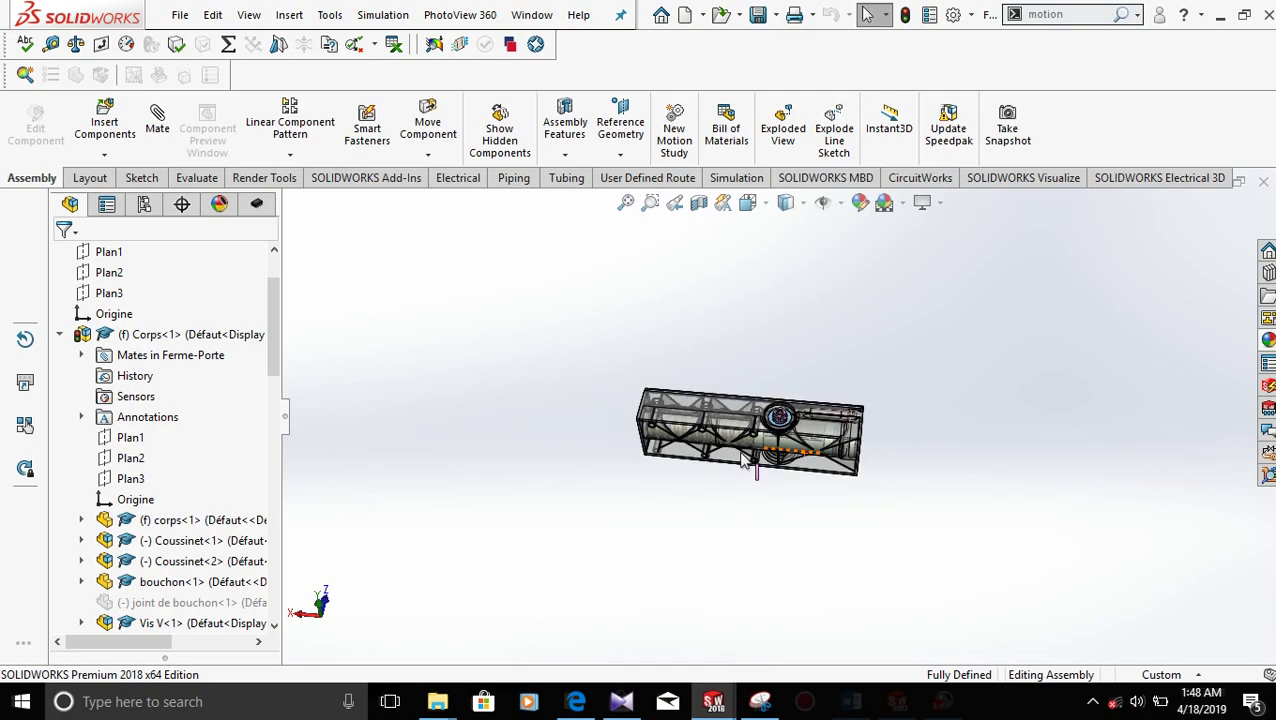
{"action": "scroll", "coordinate": [752, 445], "scroll_direction": "down", "scroll_amount": 4}
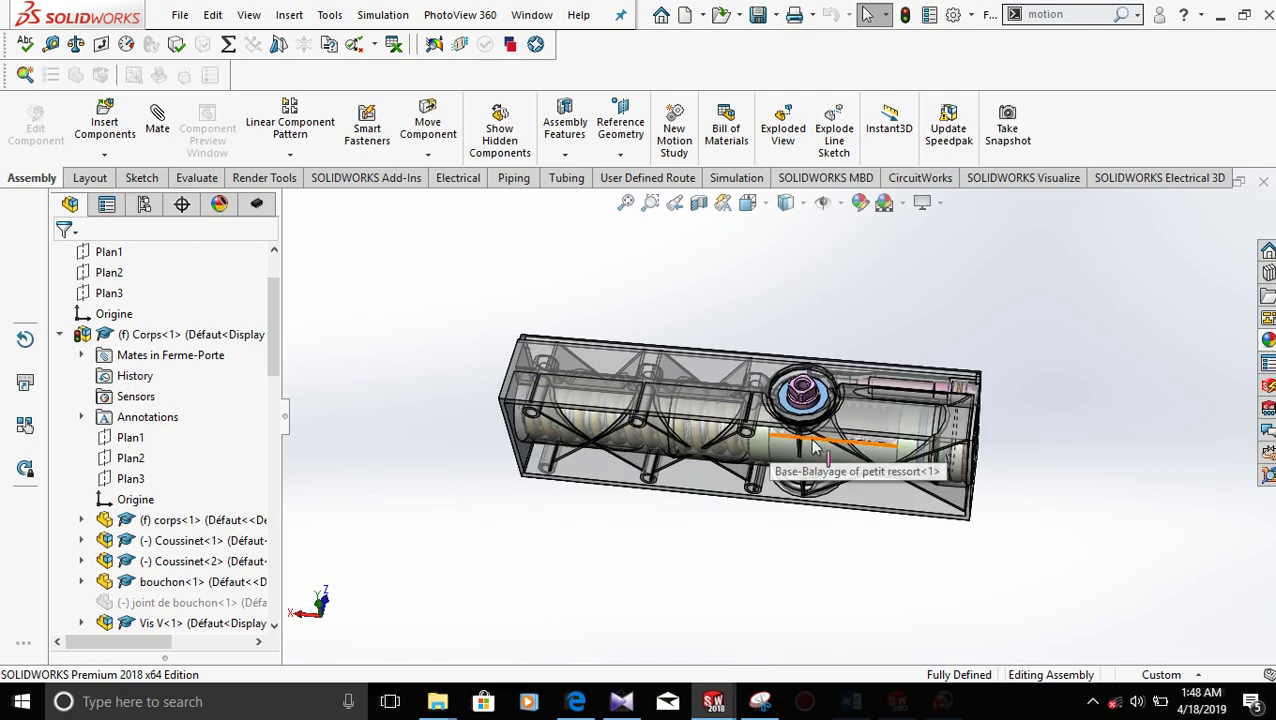
{"action": "scroll", "coordinate": [814, 447], "scroll_direction": "down", "scroll_amount": 4}
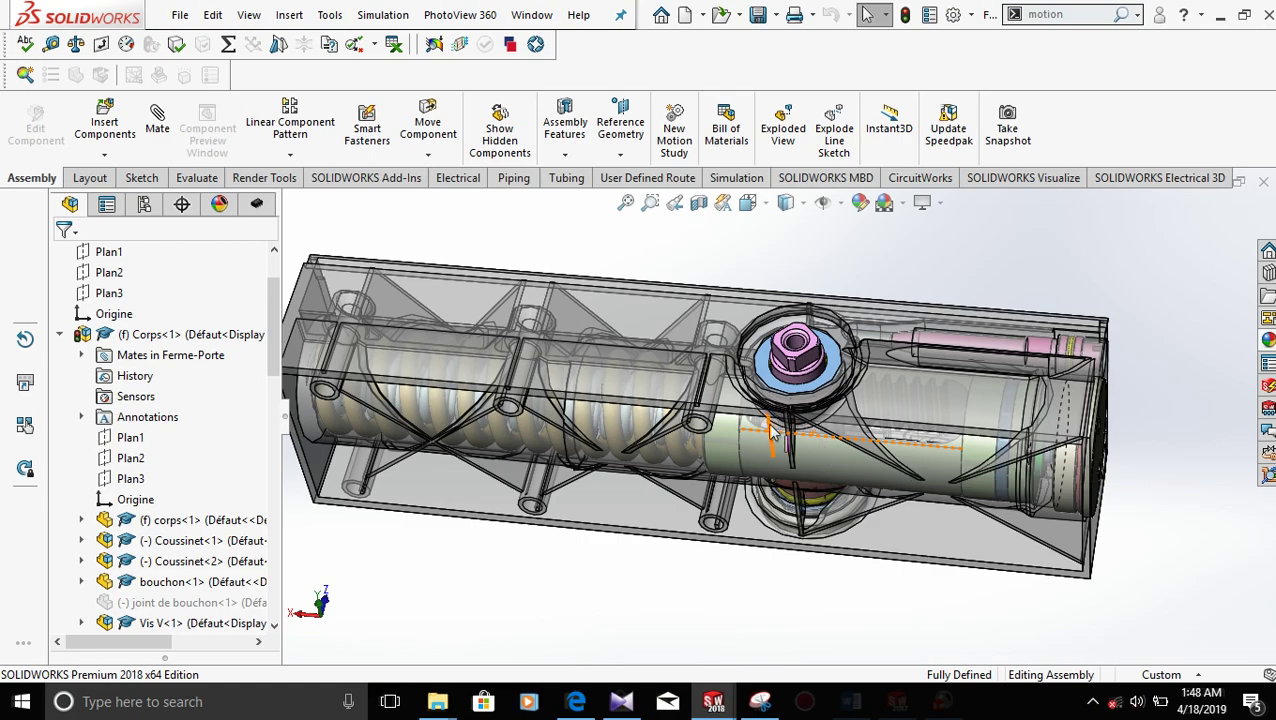
Step: Section the Ferme-Porte assembly along Plan1 and view the cut from the Front orientation
{"action": "left_click", "coordinate": [703, 204]}
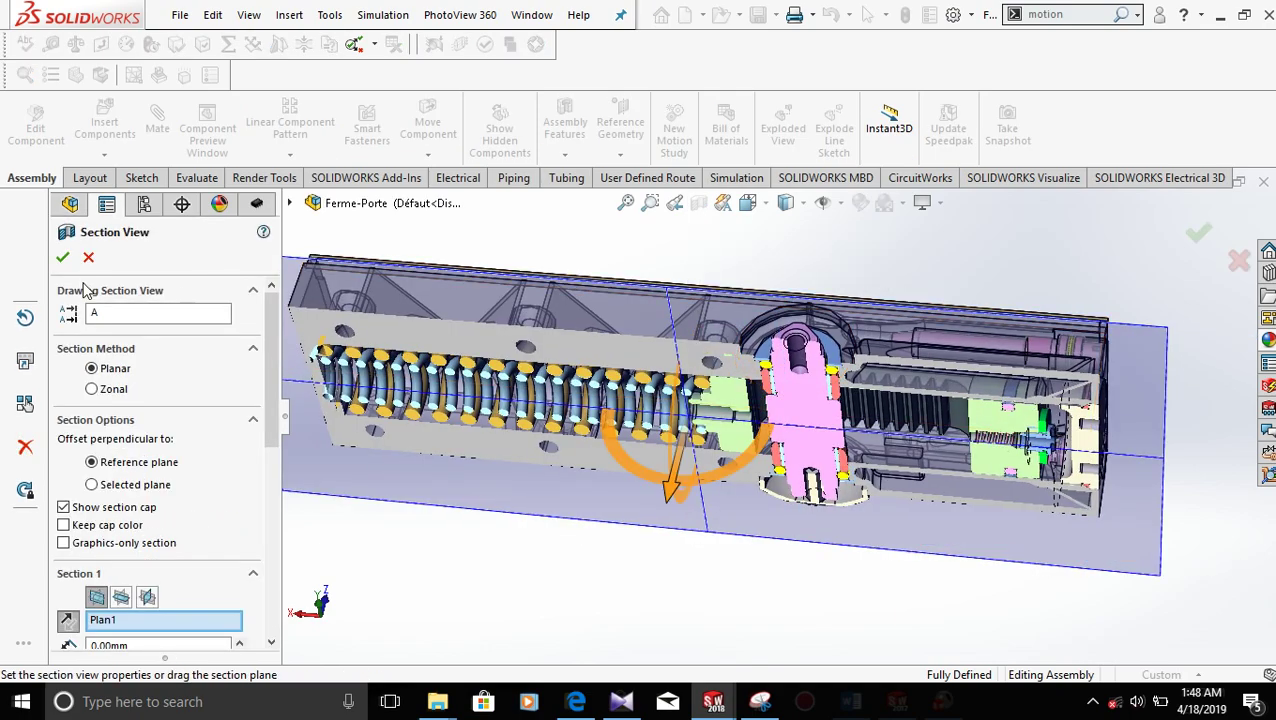
{"action": "left_click", "coordinate": [62, 257]}
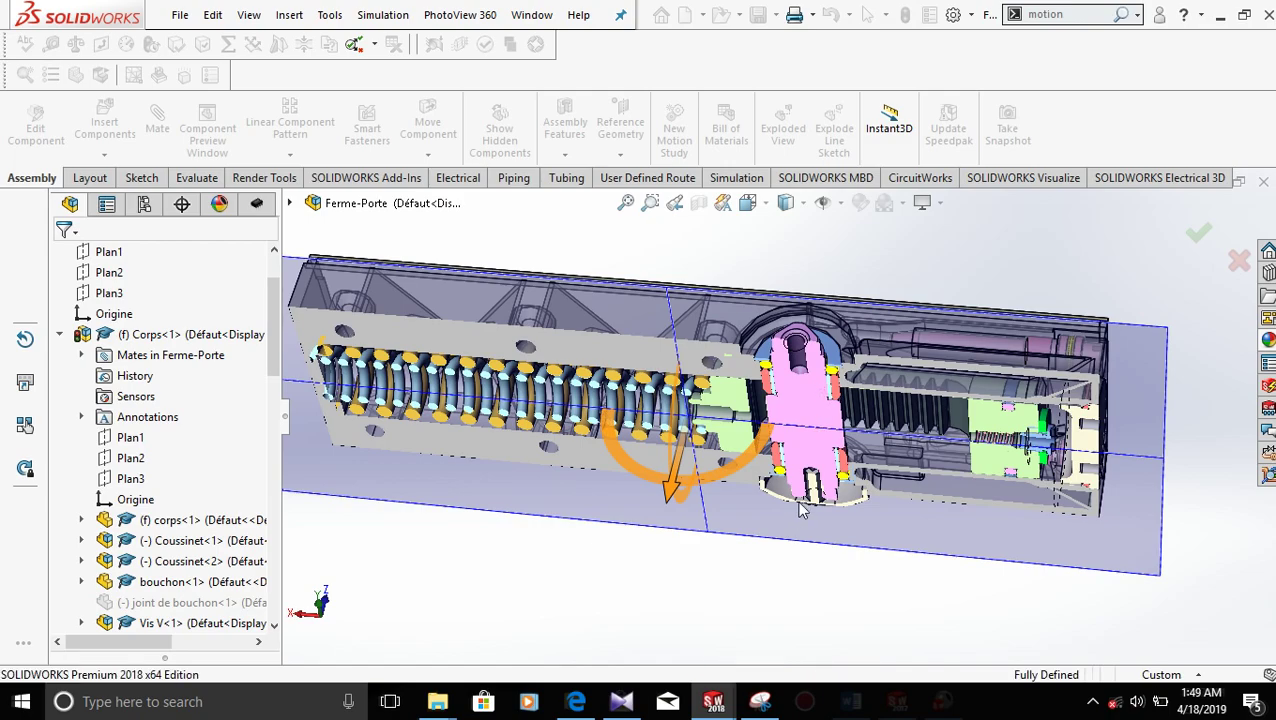
{"action": "key", "text": "space"}
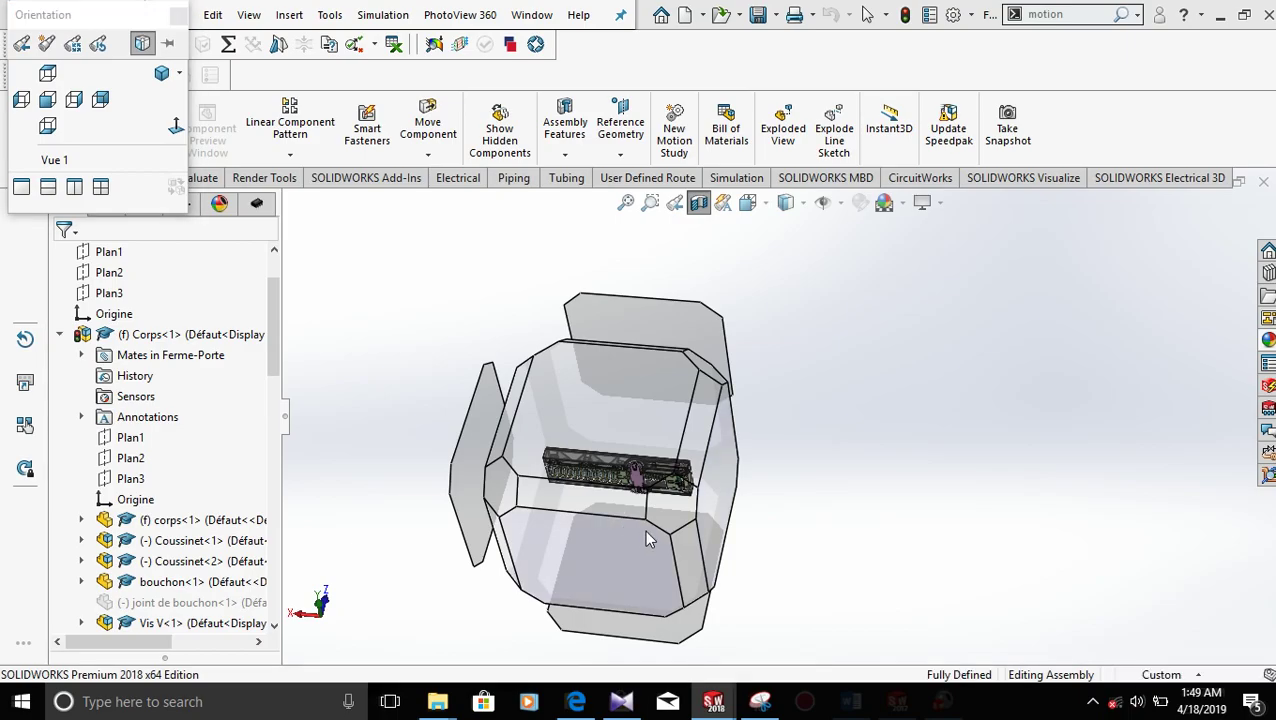
{"action": "left_click", "coordinate": [644, 529]}
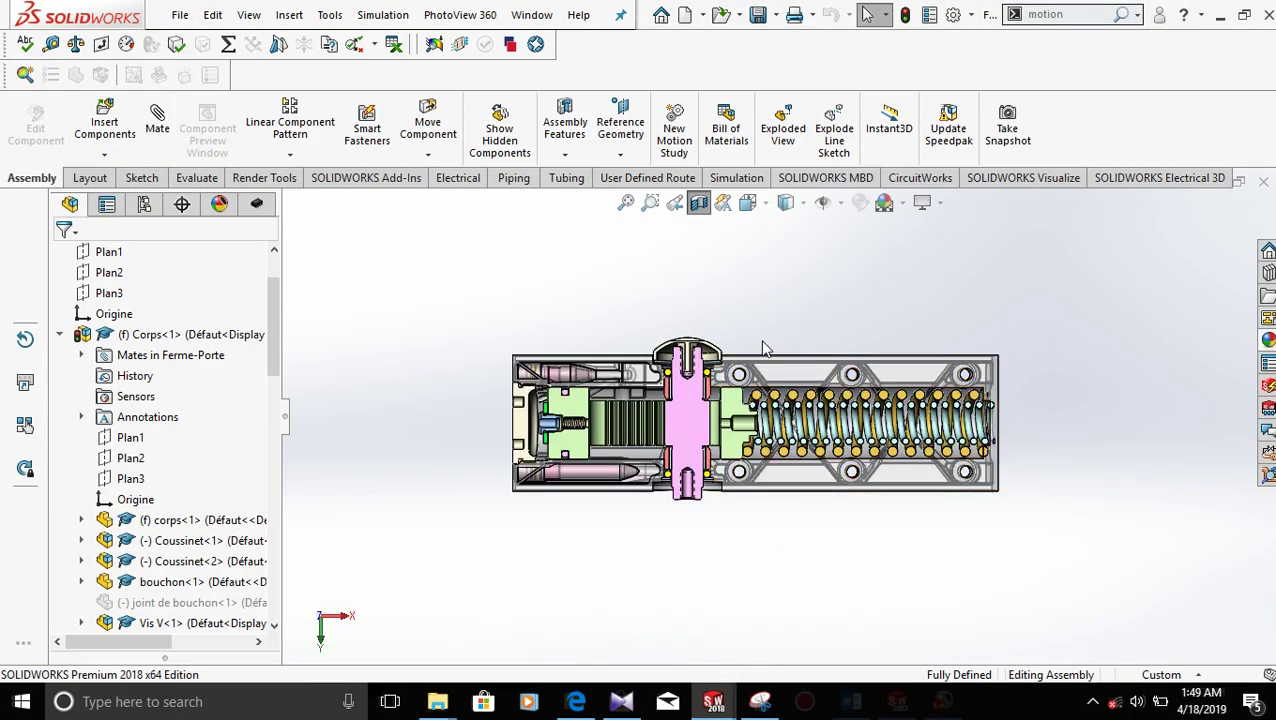
Step: Zoom over the sectioned pinion and springs, then switch to the Allegion door controls PDF in Edge
{"action": "scroll", "coordinate": [760, 480], "scroll_direction": "down", "scroll_amount": 4}
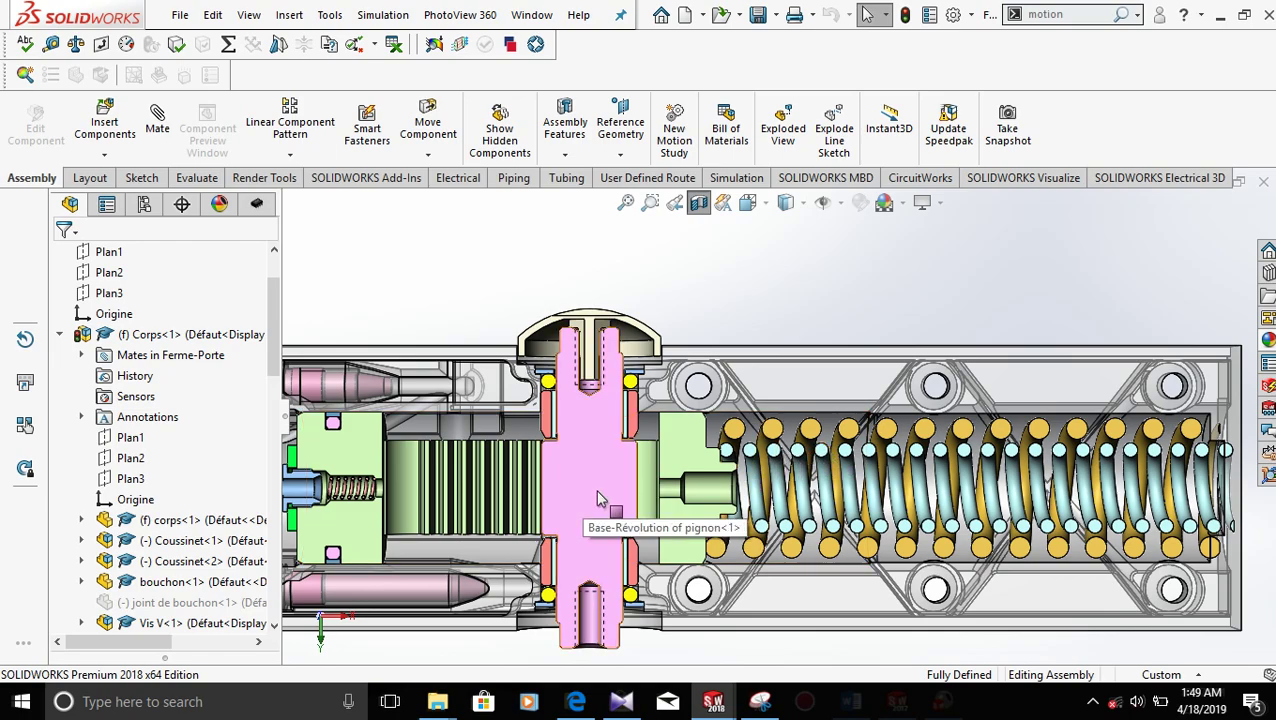
{"action": "key", "text": "z"}
{"action": "scroll", "coordinate": [595, 498], "scroll_direction": "down", "scroll_amount": 3}
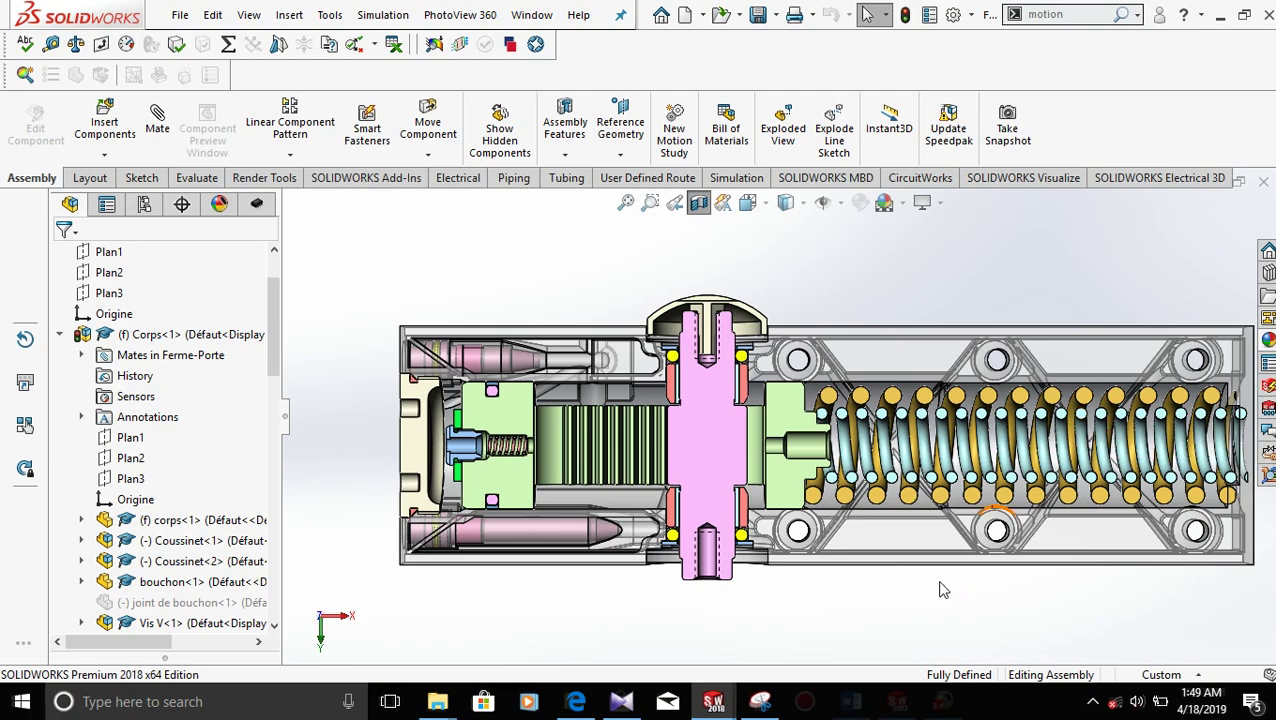
{"action": "left_click", "coordinate": [570, 705]}
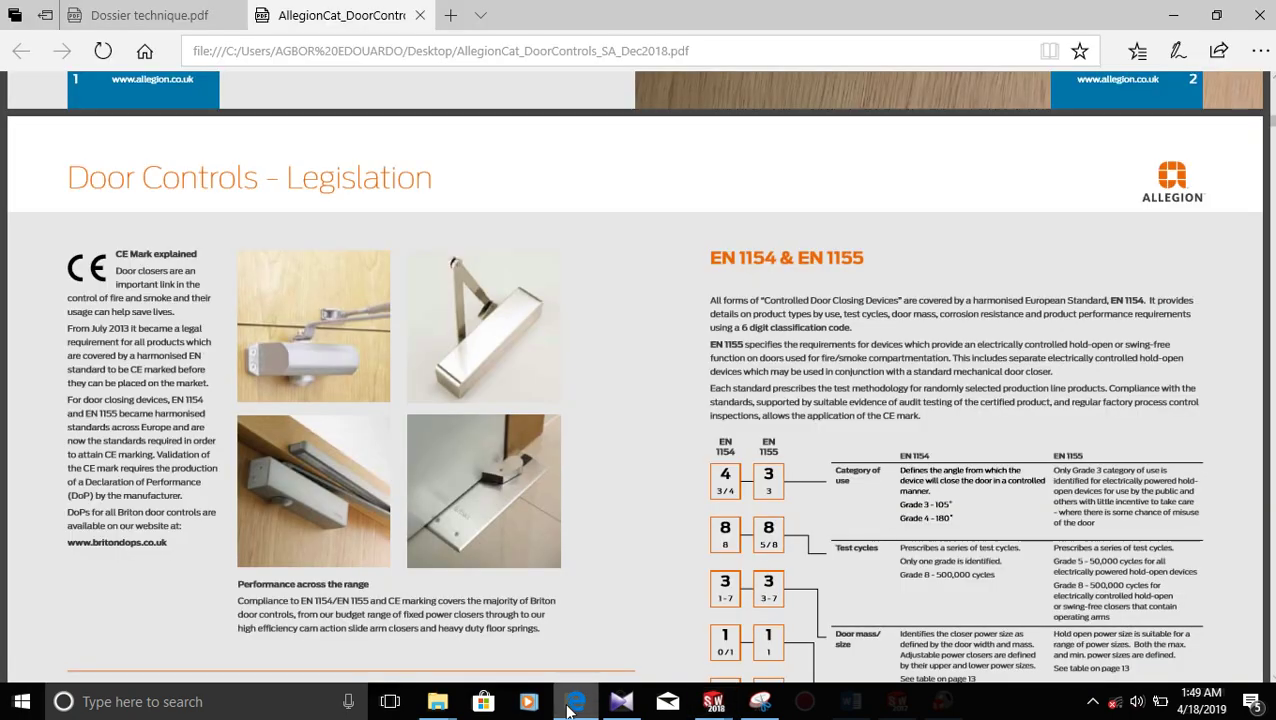
Step: Open the Dossier technique.pdf tab at section IV – Eclaté du ferme-porte, the hydraulic block exploded view
{"action": "left_click", "coordinate": [150, 15]}
{"action": "scroll", "coordinate": [530, 322], "scroll_direction": "up", "scroll_amount": 3}
{"action": "scroll", "coordinate": [550, 295], "scroll_direction": "up", "scroll_amount": 15}
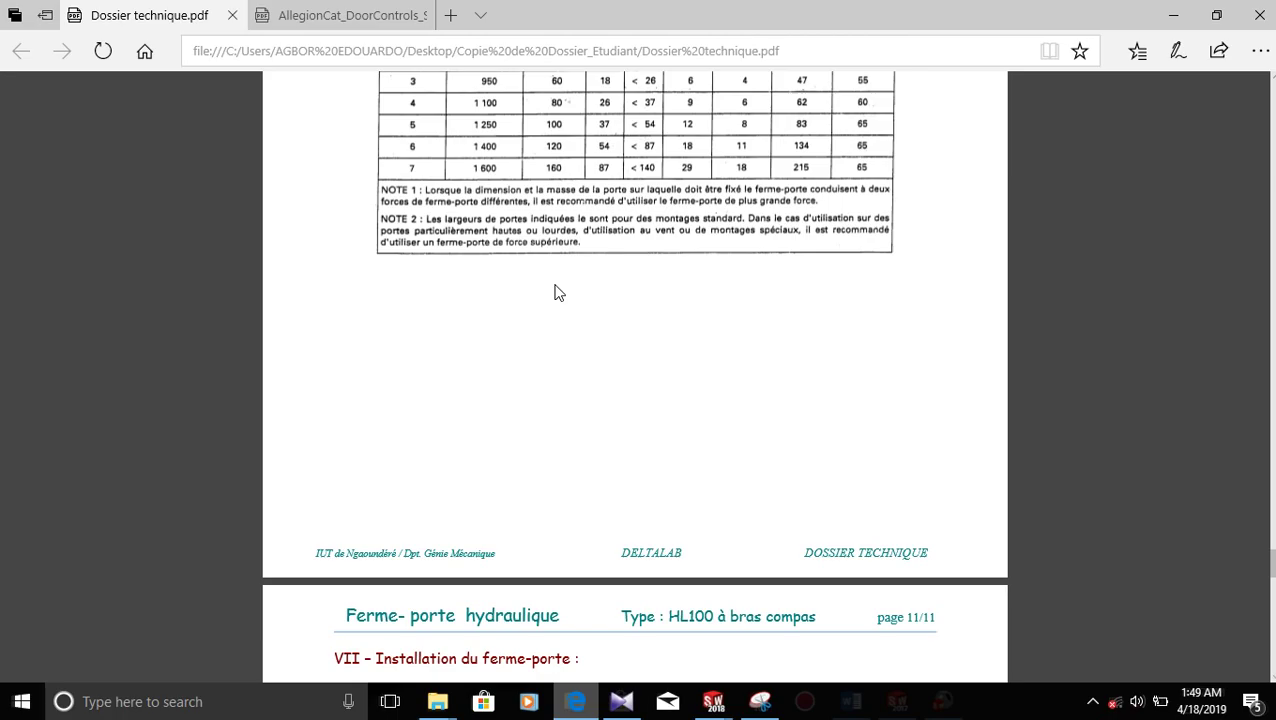
{"action": "scroll", "coordinate": [559, 292], "scroll_direction": "up", "scroll_amount": 5}
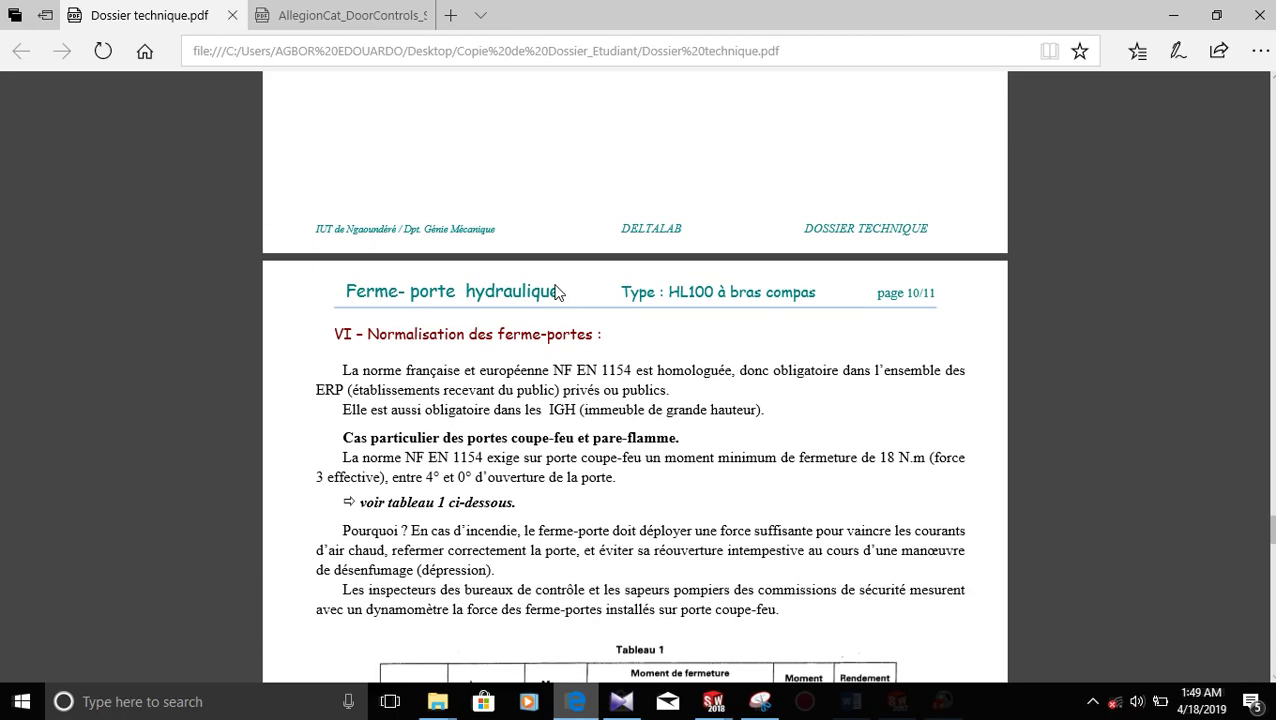
{"action": "scroll", "coordinate": [559, 292], "scroll_direction": "up", "scroll_amount": 12}
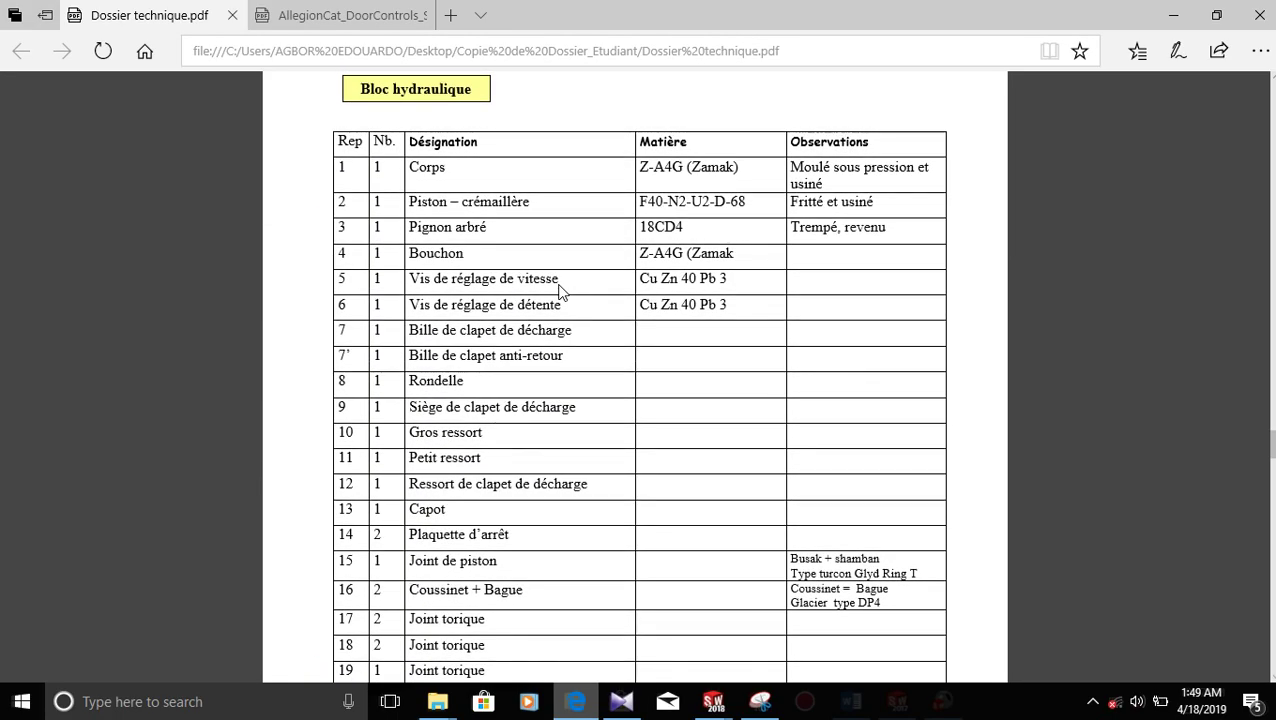
{"action": "scroll", "coordinate": [559, 292], "scroll_direction": "up", "scroll_amount": 6}
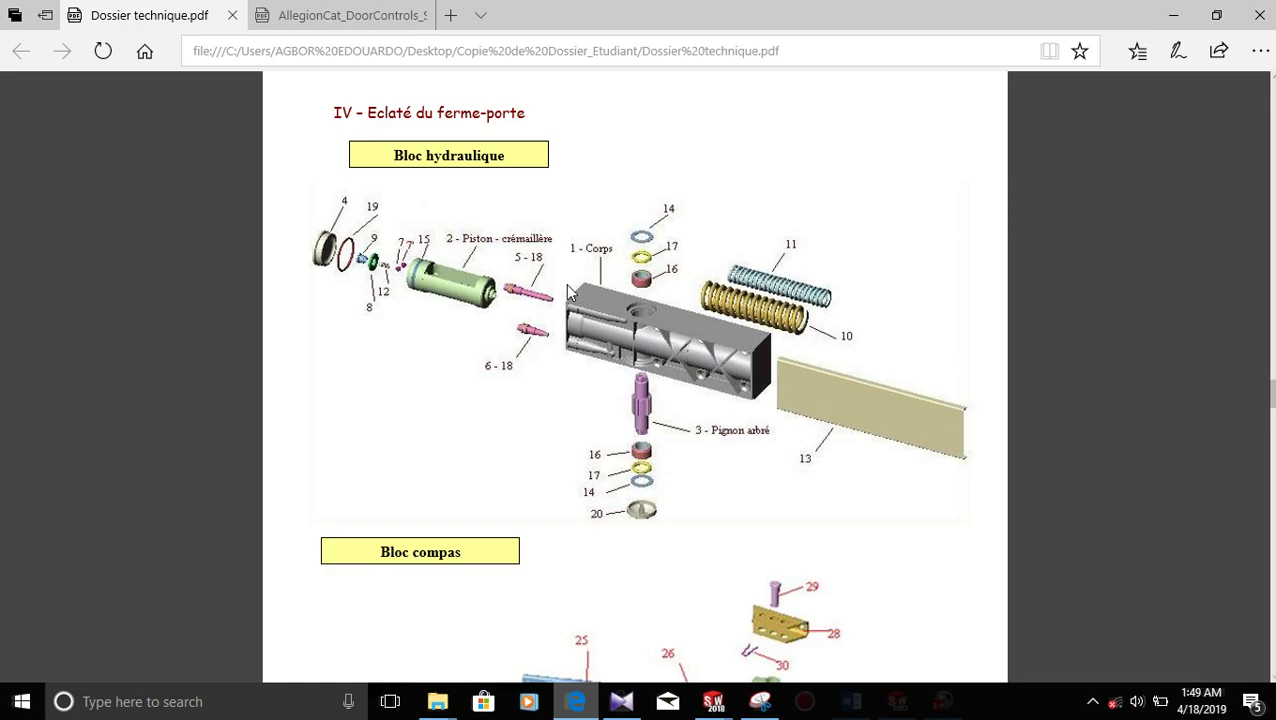